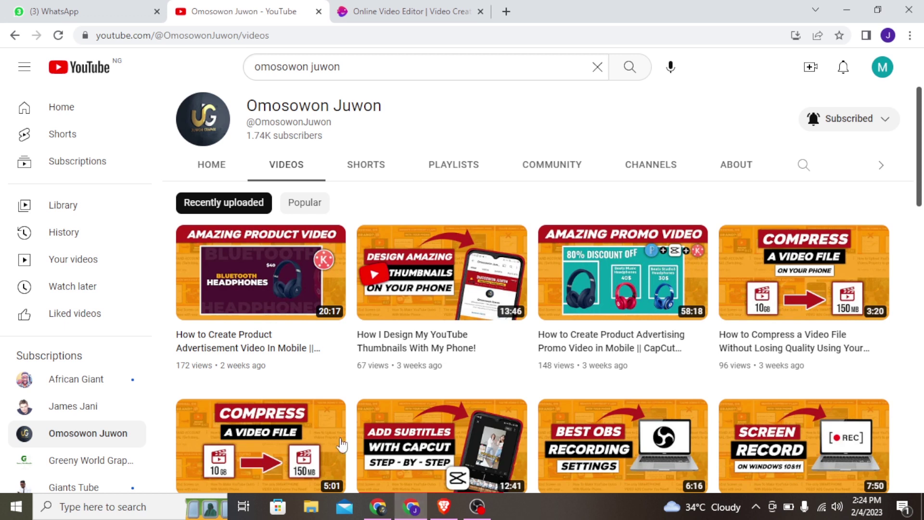
Switch to the InVideo home page and start the free sign-up.
left_click(388, 7)
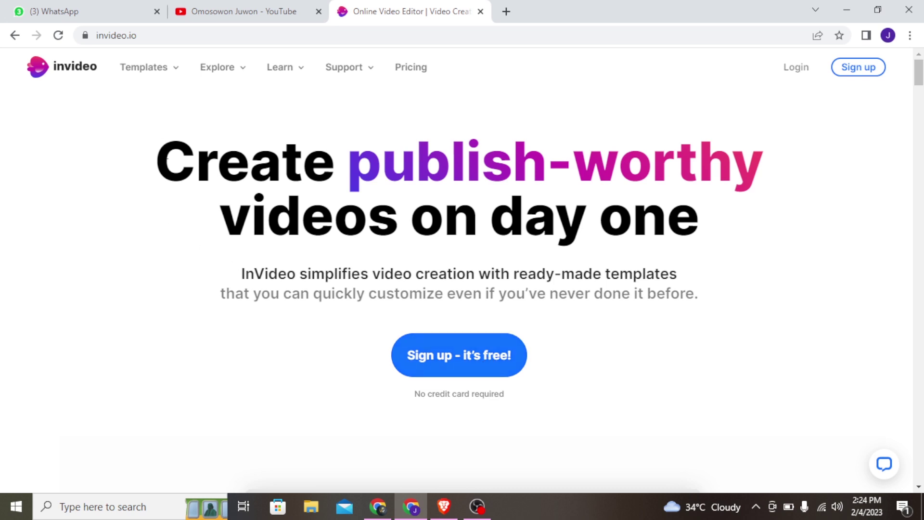
left_click_drag(168, 159, 231, 171)
left_click(774, 251)
left_click(484, 358)
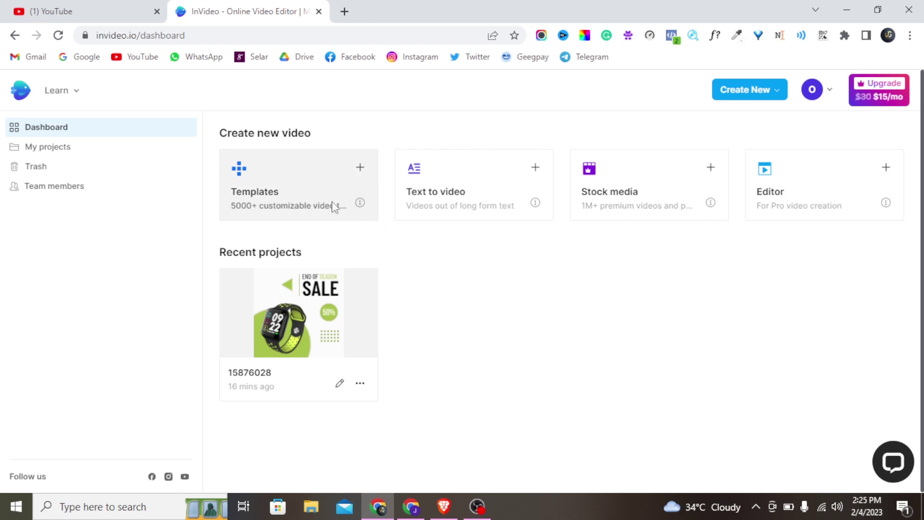
Open the library of pre-built video templates and search it for "real estate".
left_click(290, 201)
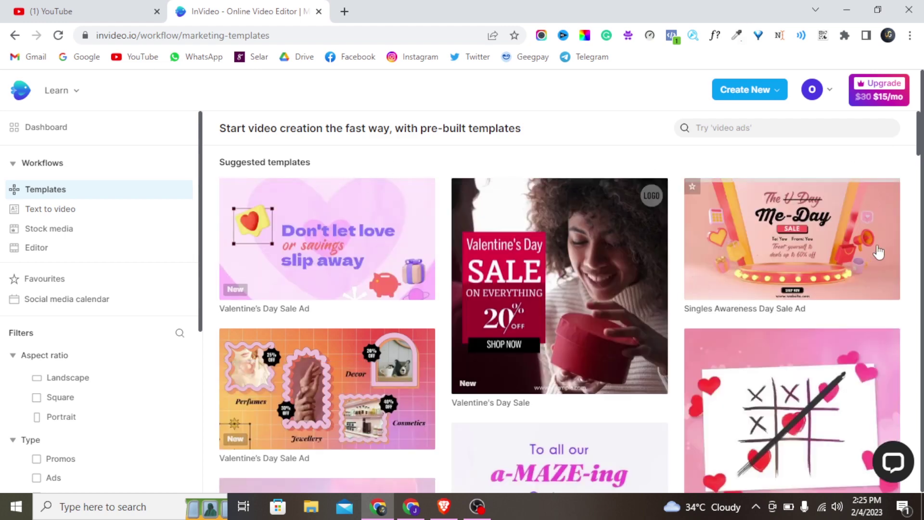
mouse_move(920, 150)
left_mouse_down()
mouse_move(920, 171)
mouse_move(920, 140)
left_mouse_up()
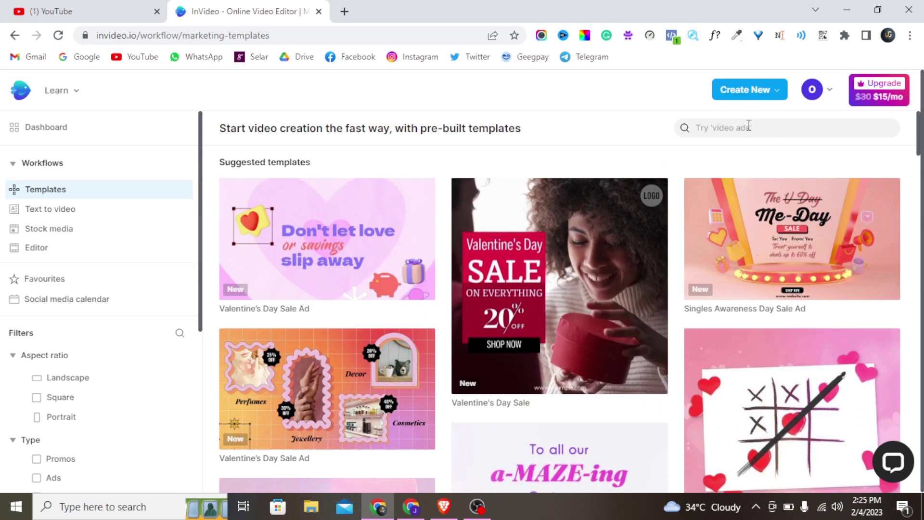
left_click(719, 126)
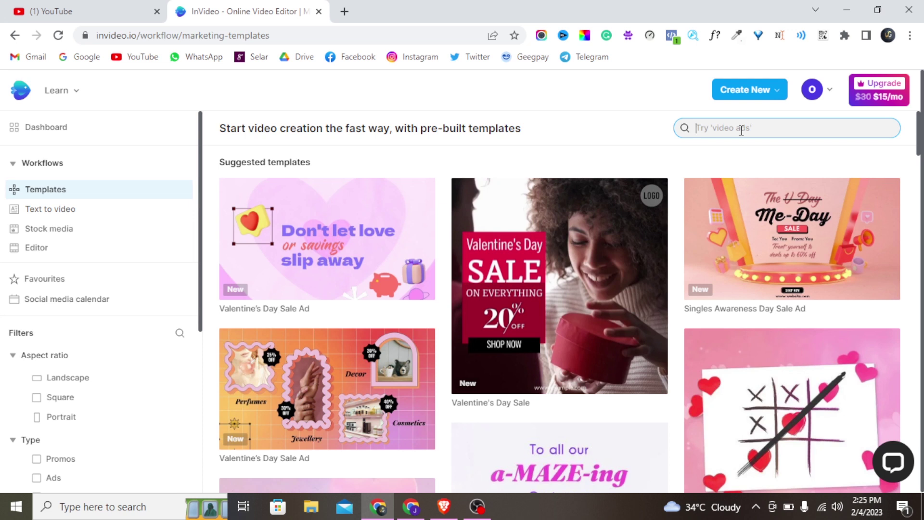
type("real estate")
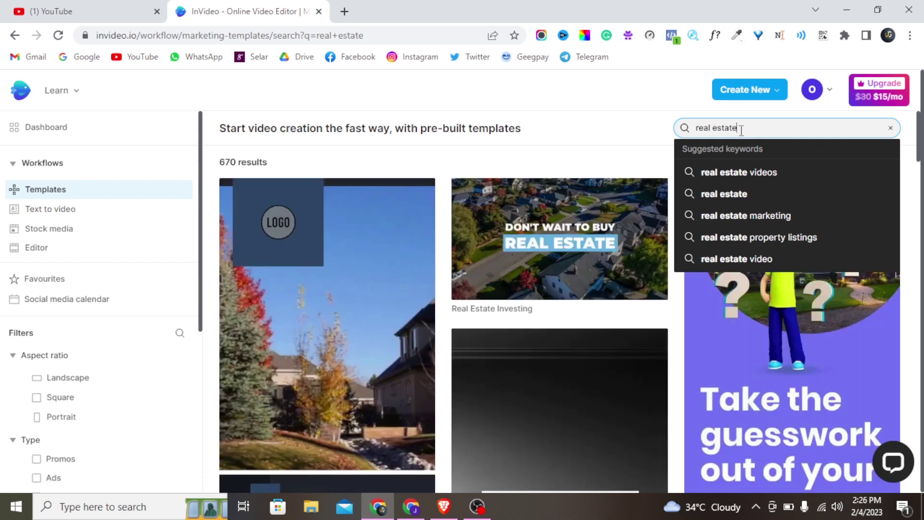
left_click(670, 138)
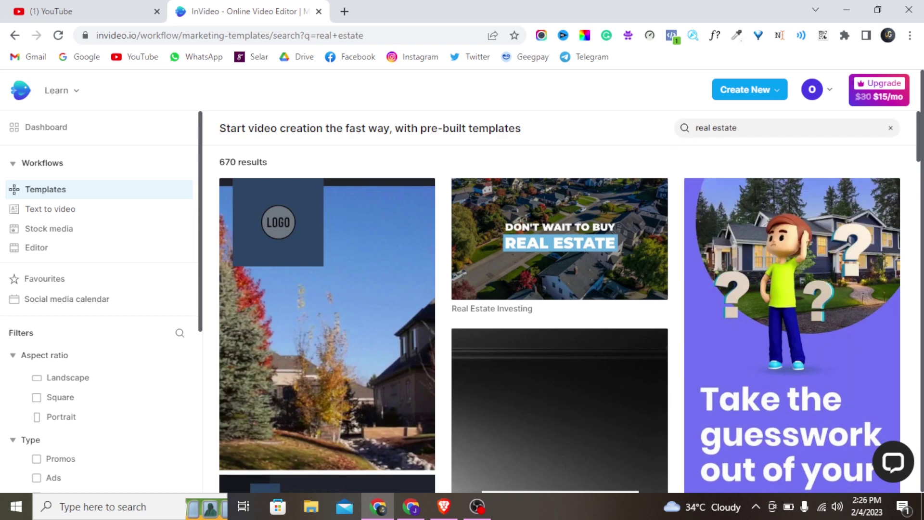
left_click_drag(921, 157, 919, 121)
scroll(921, 182, "down", 1)
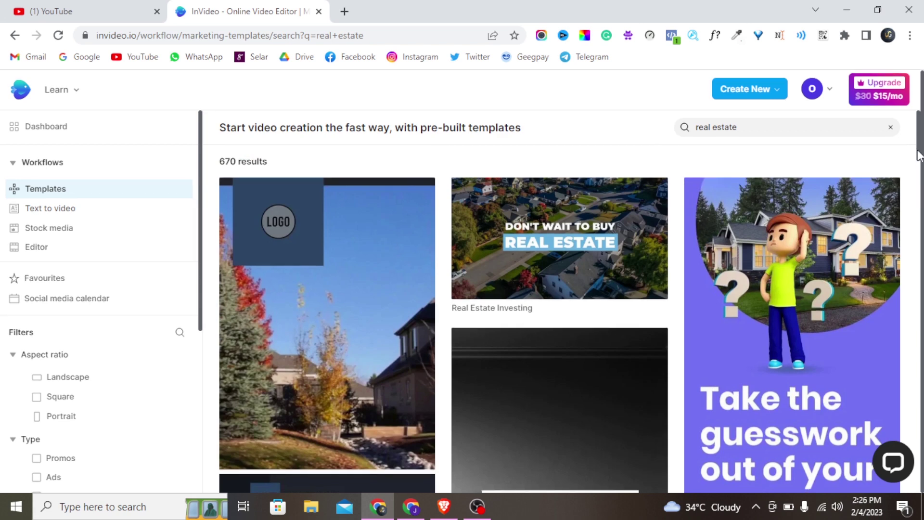
left_click_drag(917, 155, 917, 232)
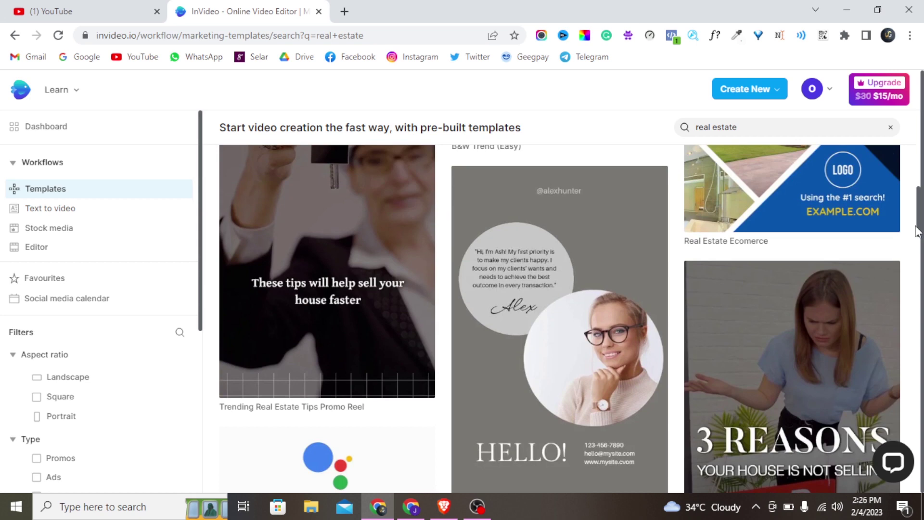
left_click_drag(916, 232, 918, 111)
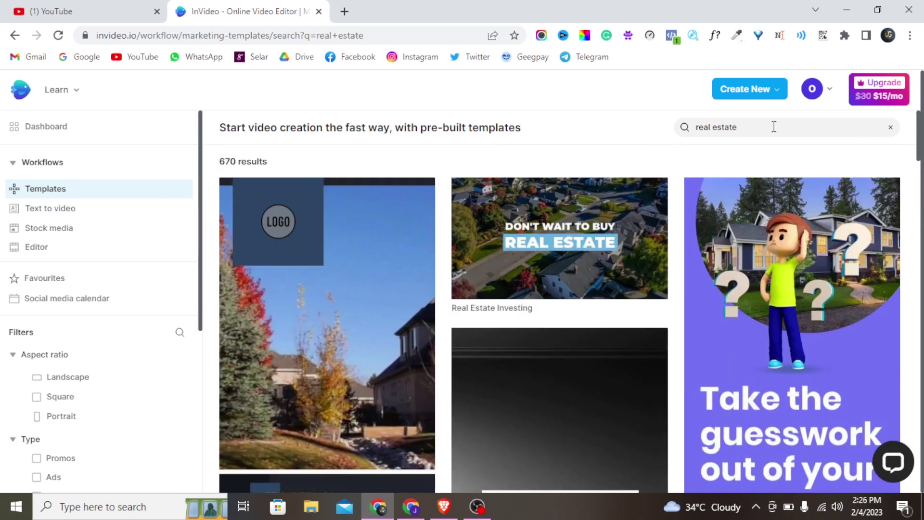
Replace the template search with "skin care" and look through the resulting templates.
left_click(890, 128)
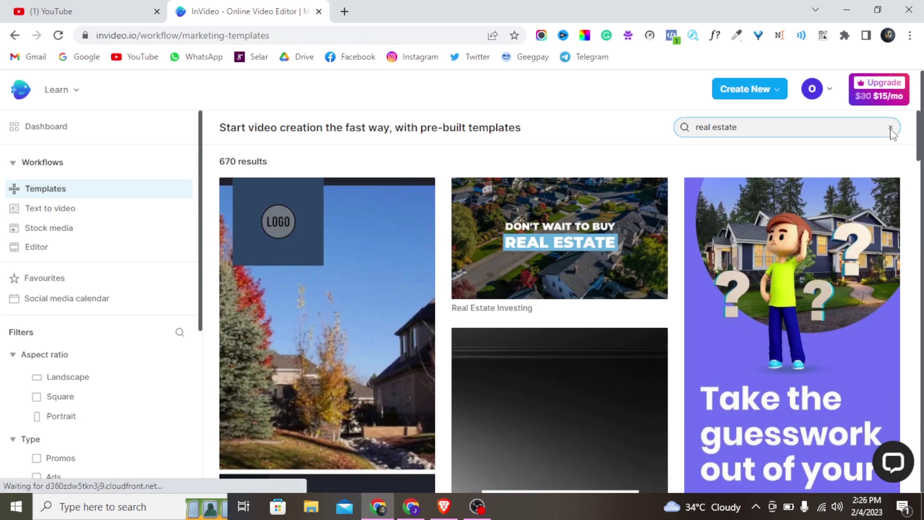
left_click(734, 130)
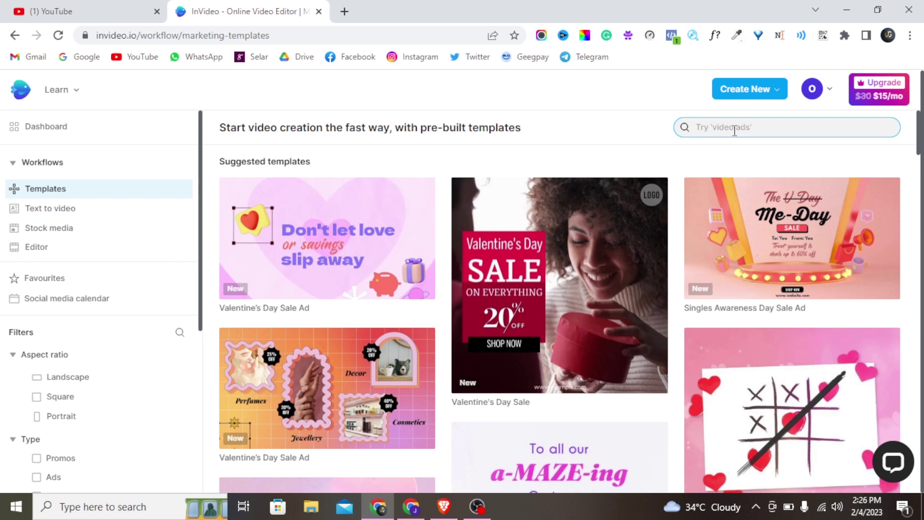
type("skin care")
key("Return")
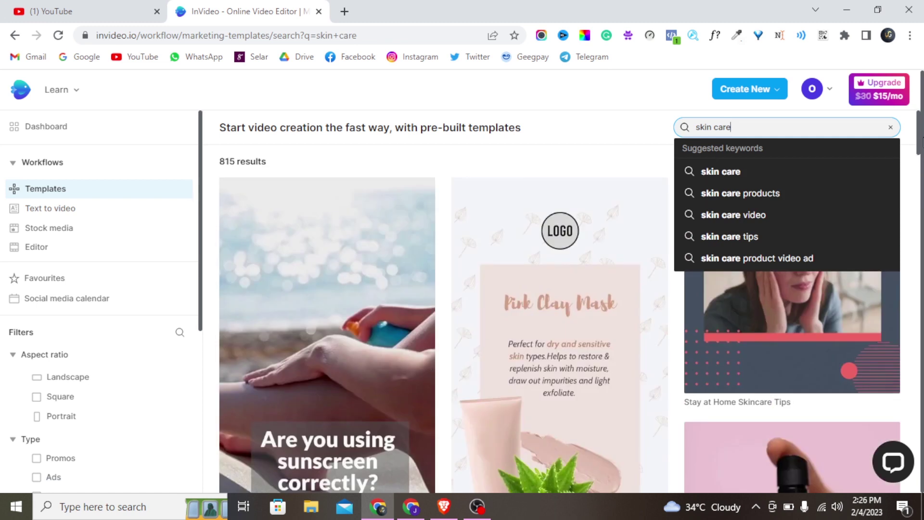
left_click_drag(919, 138, 919, 192)
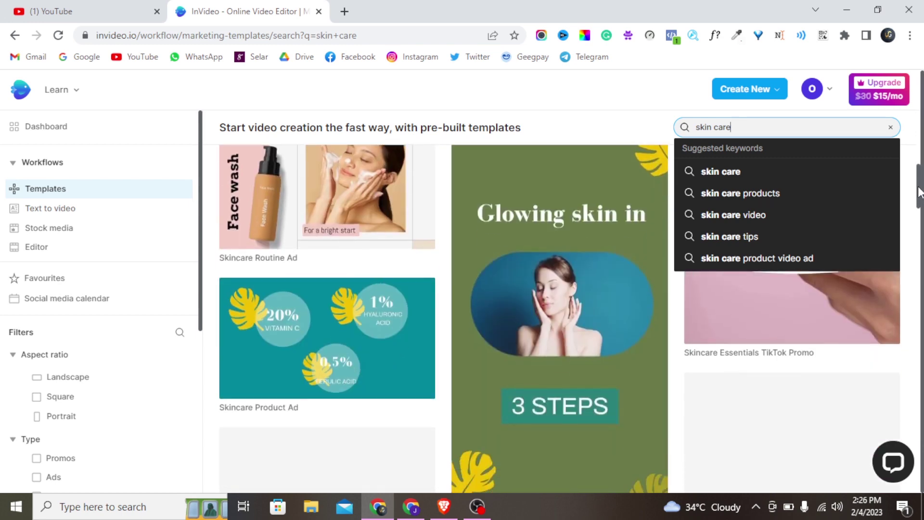
scroll(302, 271, "up", 1)
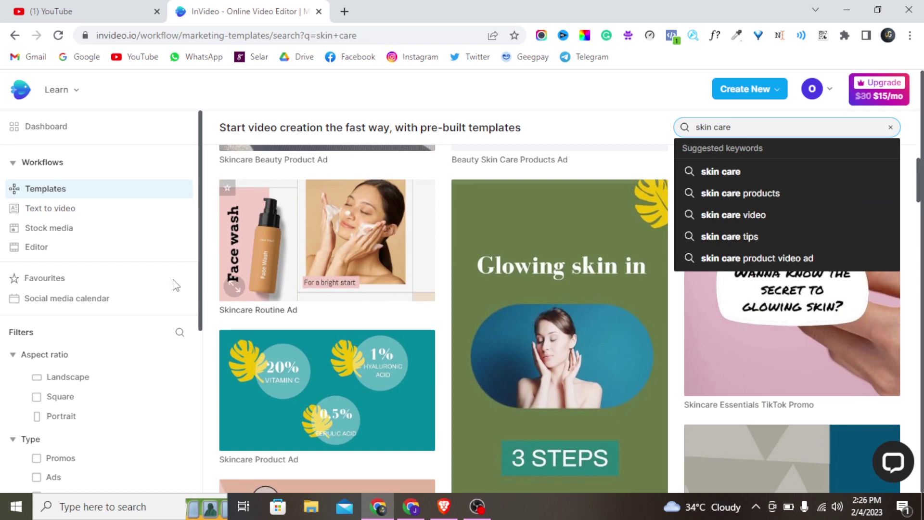
scroll(470, 299, "down", 9)
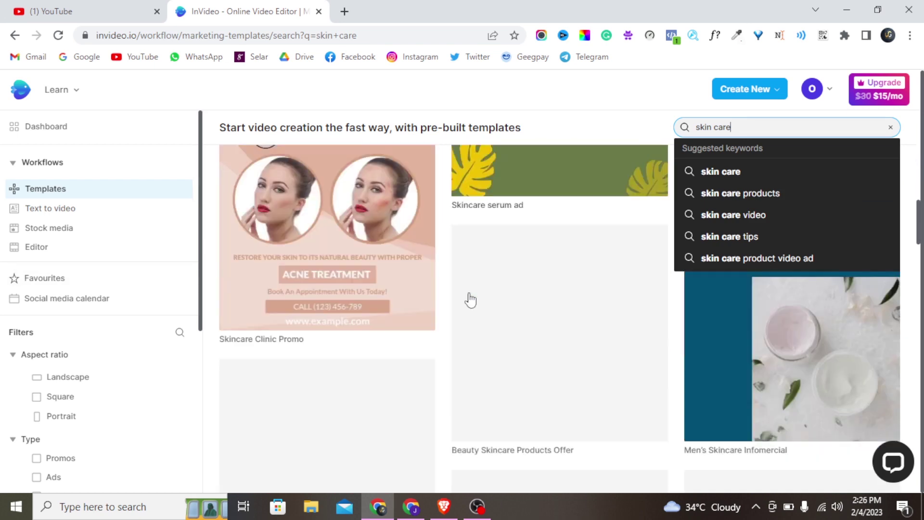
scroll(470, 299, "up", 10)
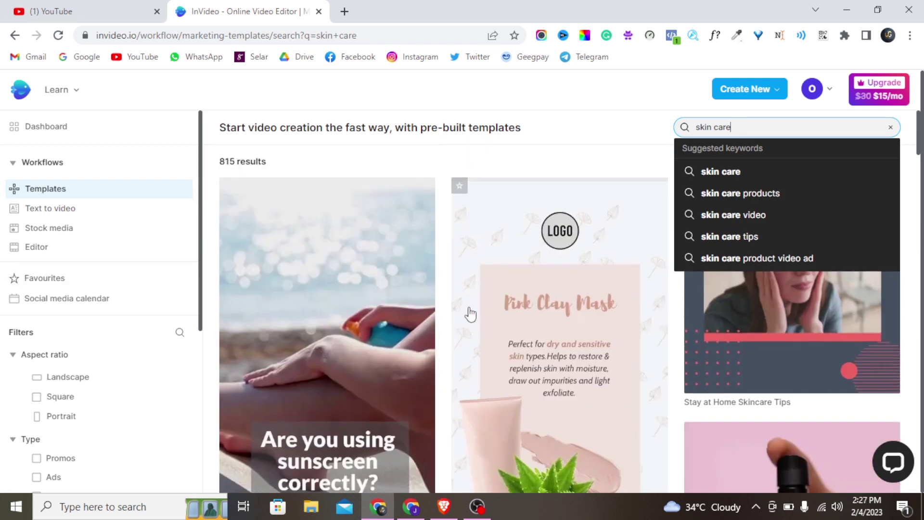
Search the templates for "product video" instead and browse the product ad designs.
left_click(888, 127)
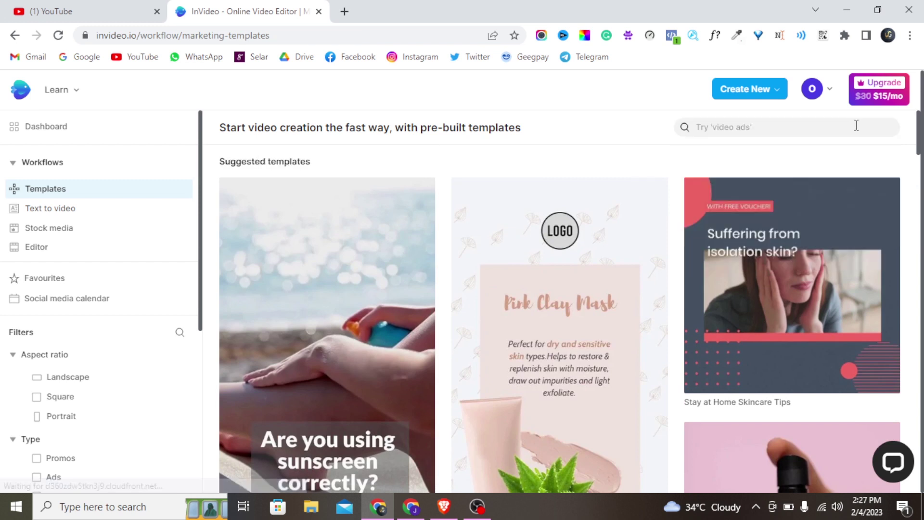
left_click(788, 129)
type("product vi")
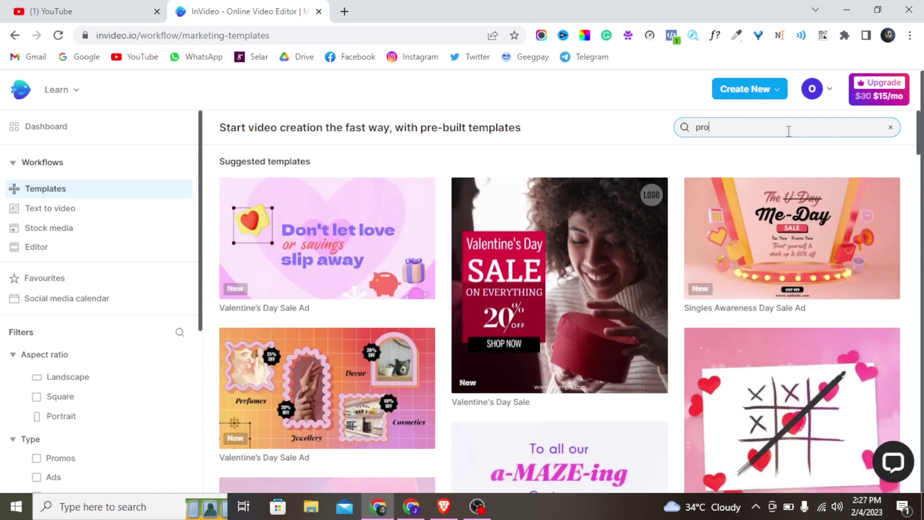
type("deo")
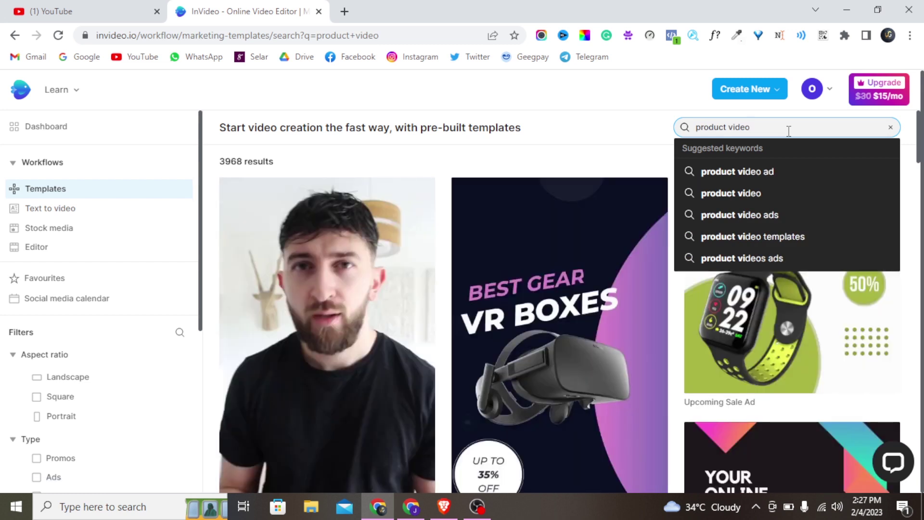
left_click(663, 132)
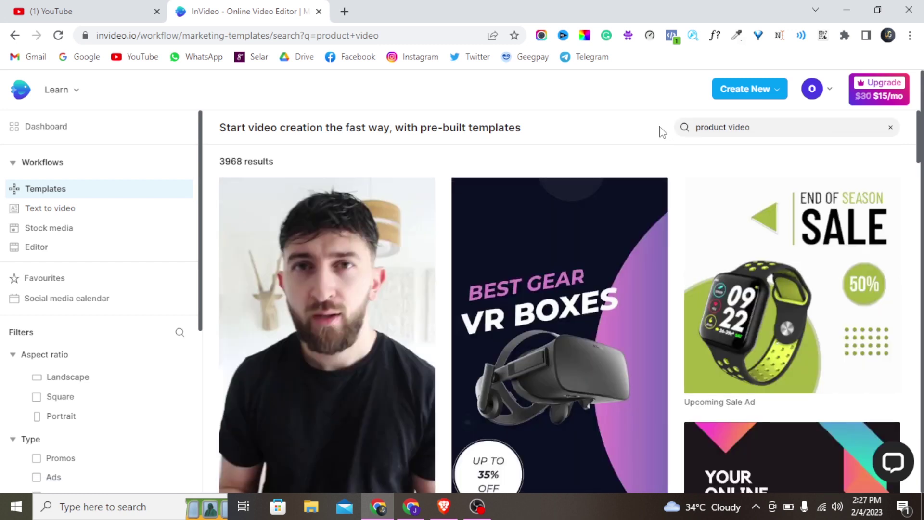
left_click_drag(919, 142, 920, 319)
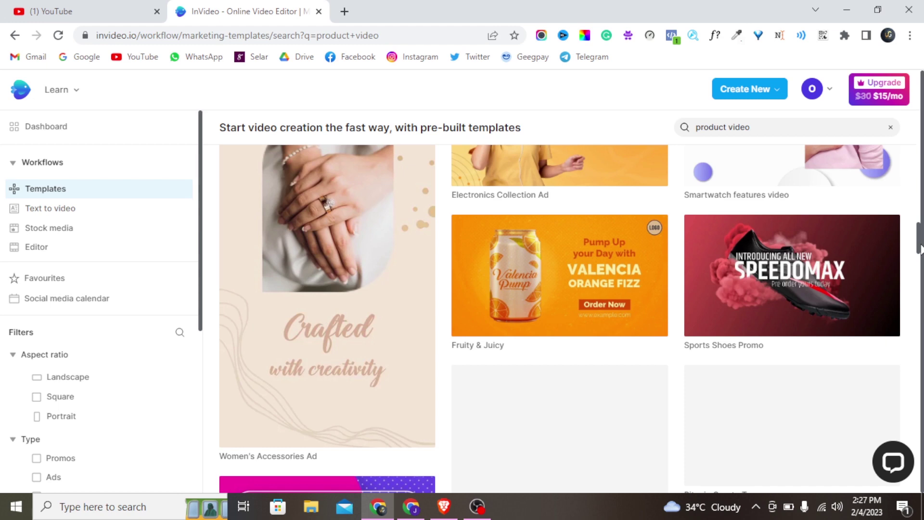
scroll(920, 260, "down", 4)
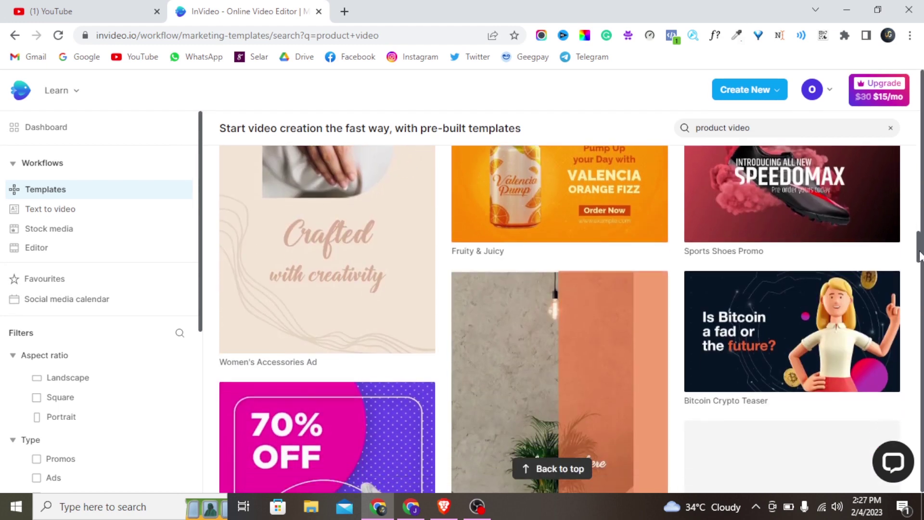
scroll(919, 262, "up", 10)
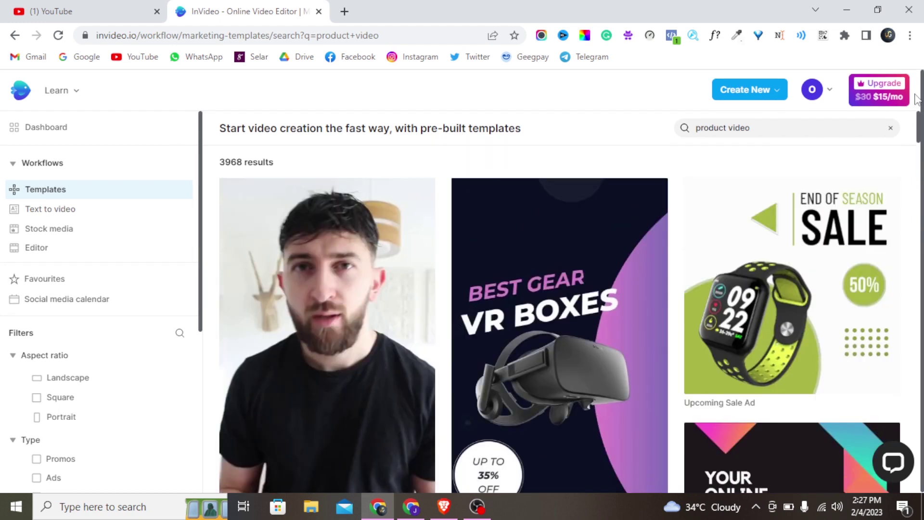
Open the Upcoming Sale Ad template and play through its preview video.
mouse_move(783, 313)
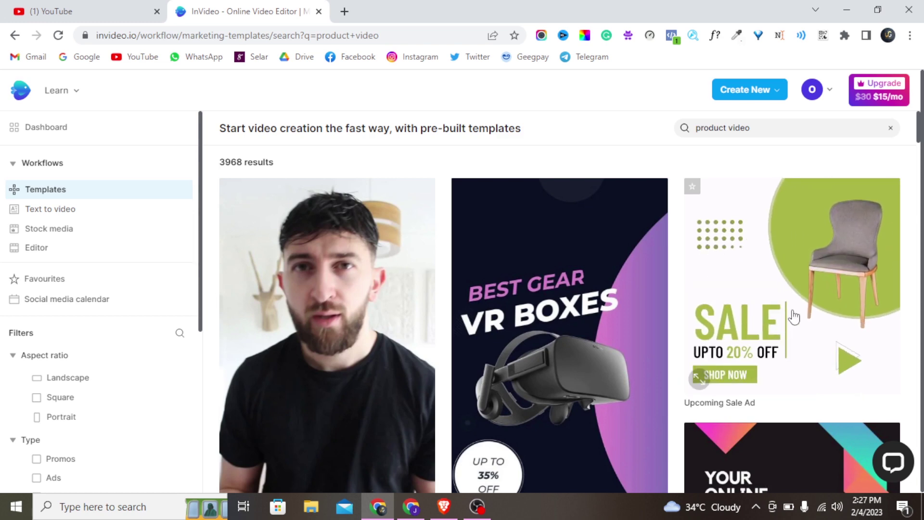
left_click(793, 315)
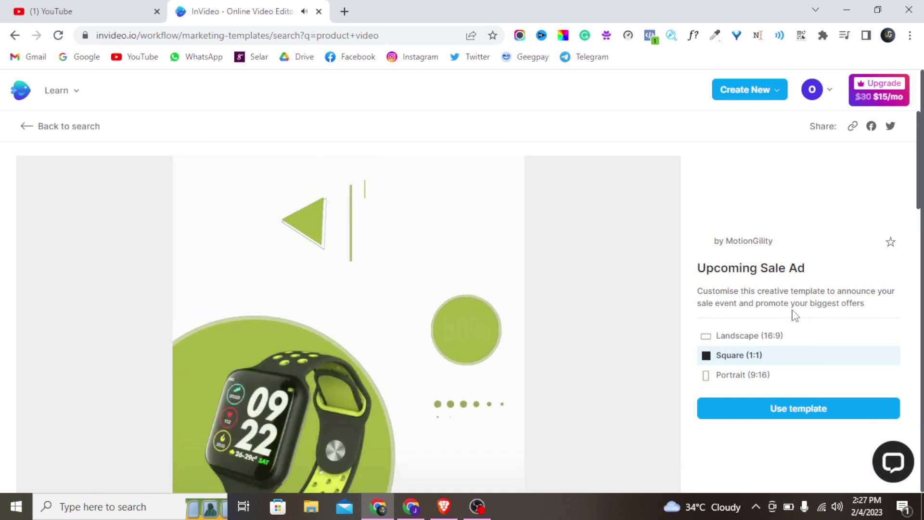
left_click(438, 370)
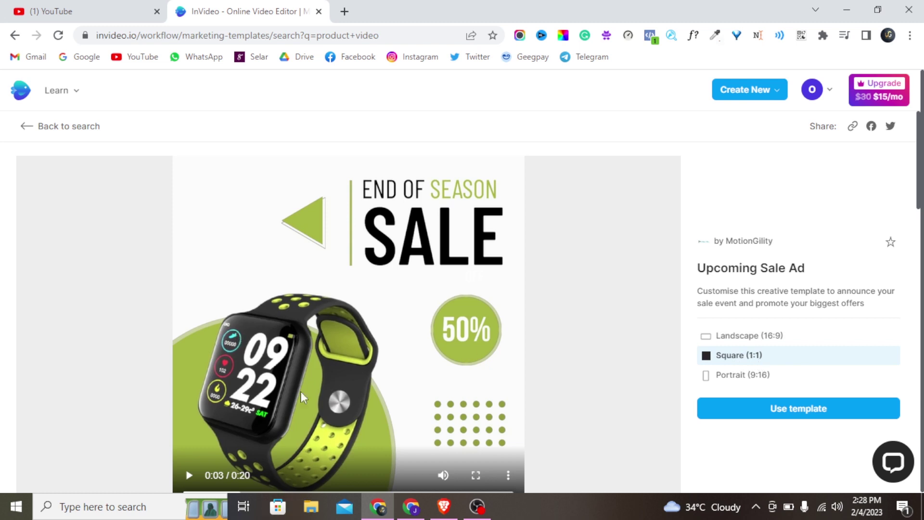
left_click(270, 417)
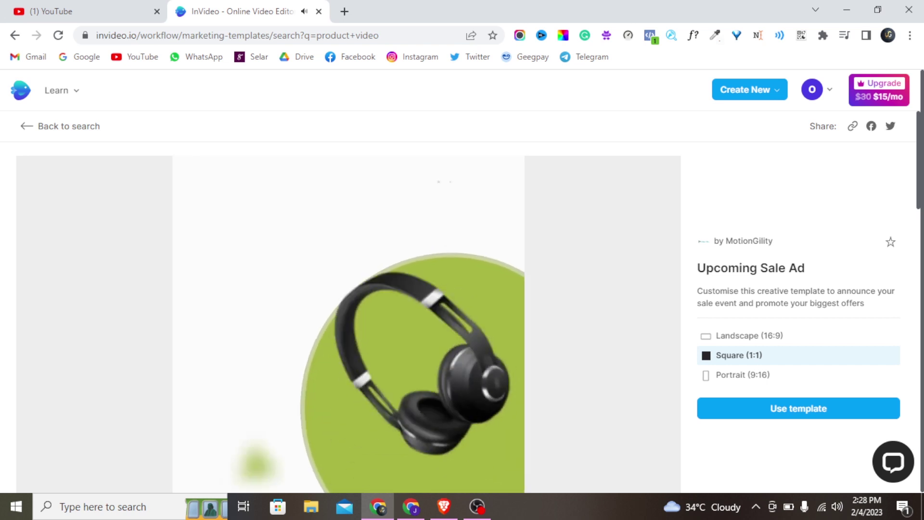
left_click(288, 402)
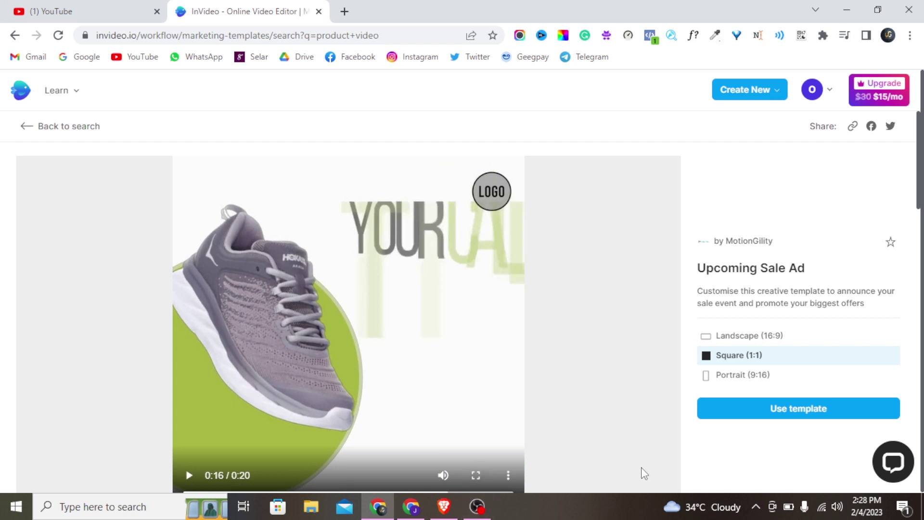
Use the Upcoming Sale Ad template in Square (1:1) format, scrub through scene 1 and return the playhead to the start.
left_click(767, 408)
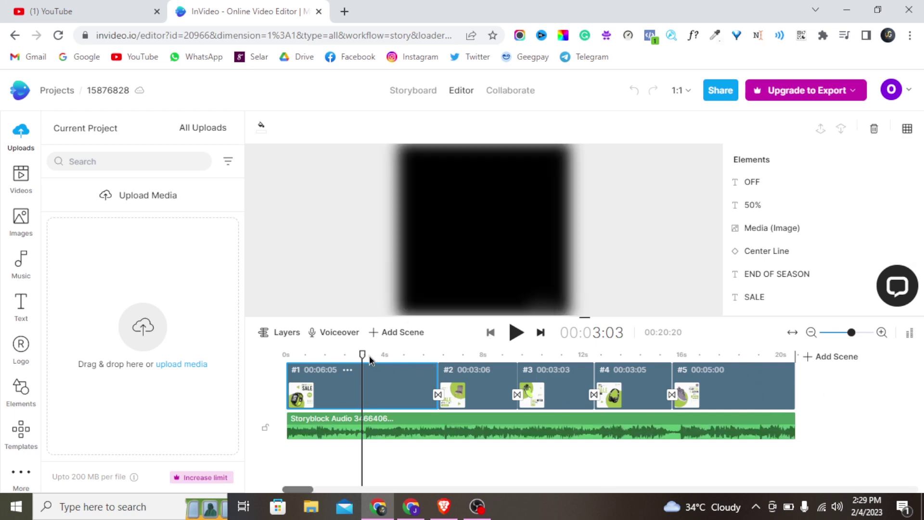
left_click_drag(363, 357, 267, 359)
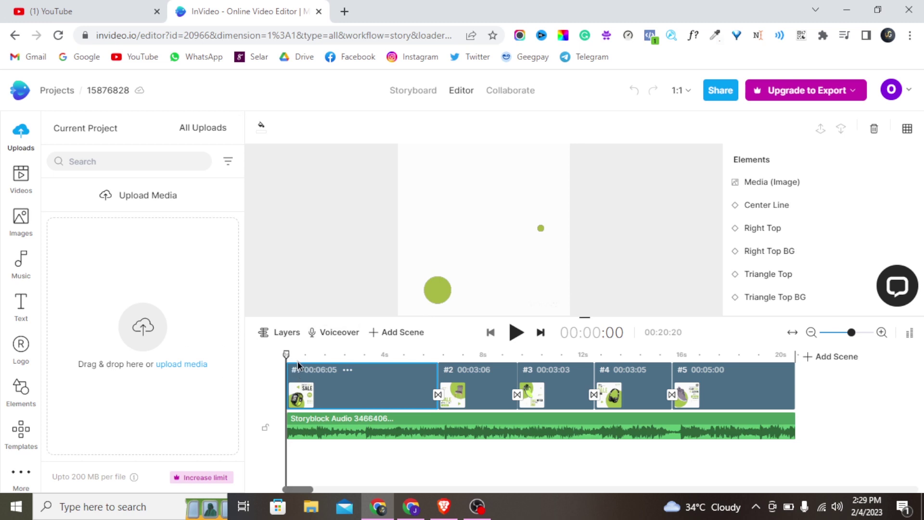
left_click_drag(290, 361, 317, 360)
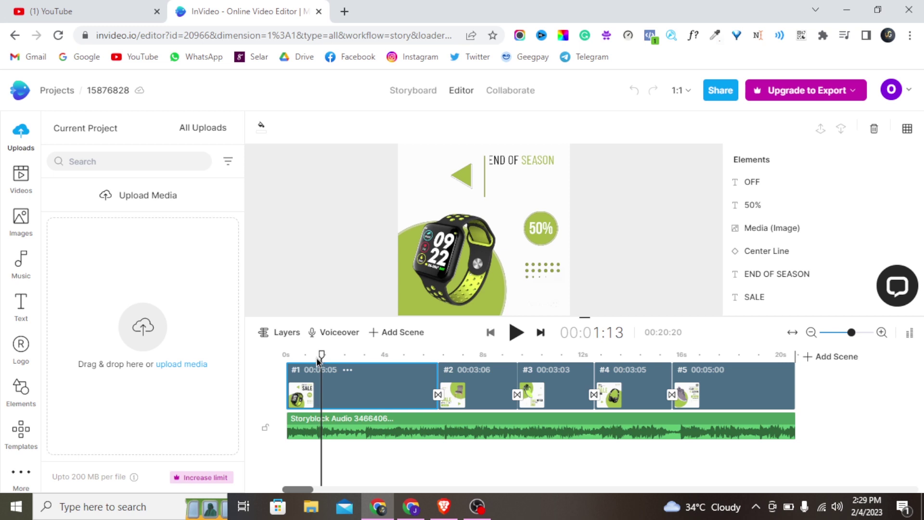
left_click_drag(319, 355, 269, 360)
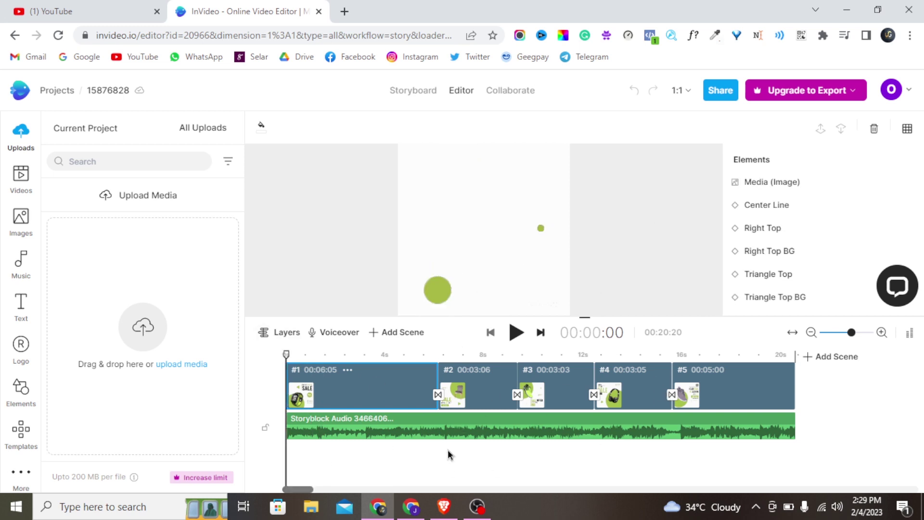
left_click(185, 368)
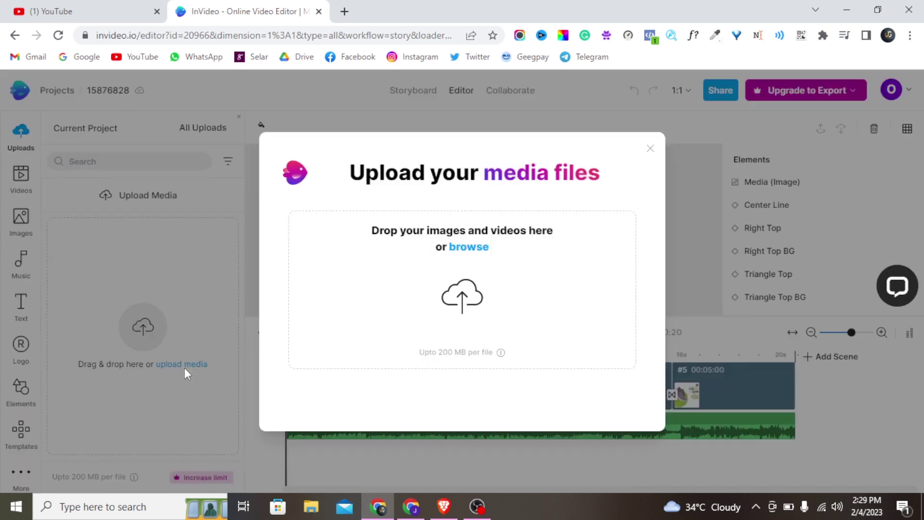
left_click(476, 247)
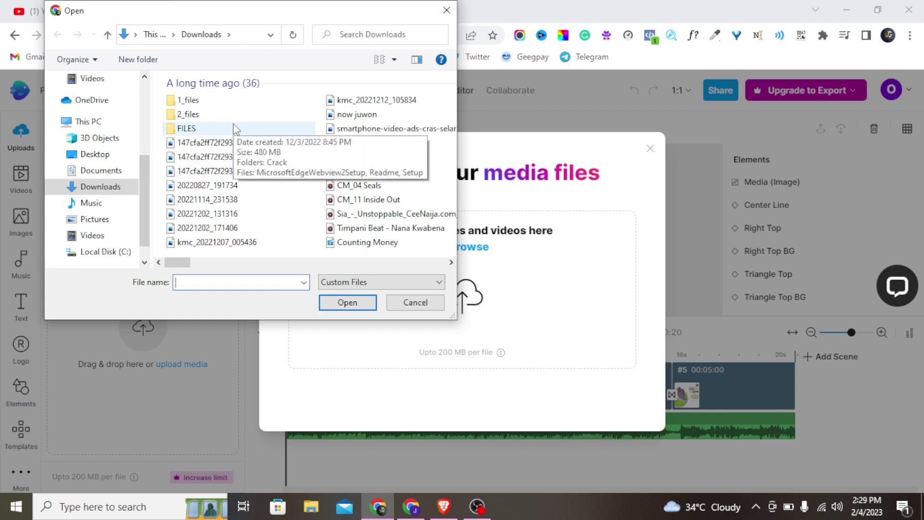
left_click_drag(180, 262, 420, 262)
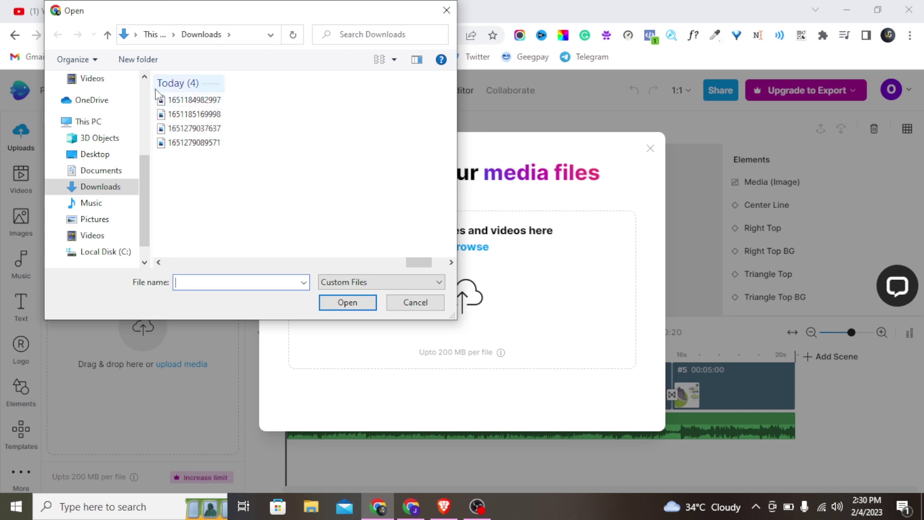
key("ctrl+a")
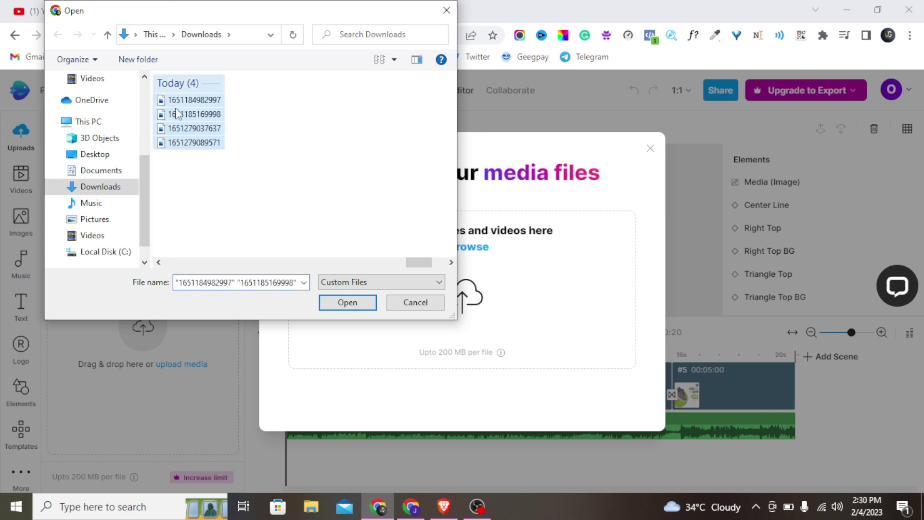
left_click(347, 302)
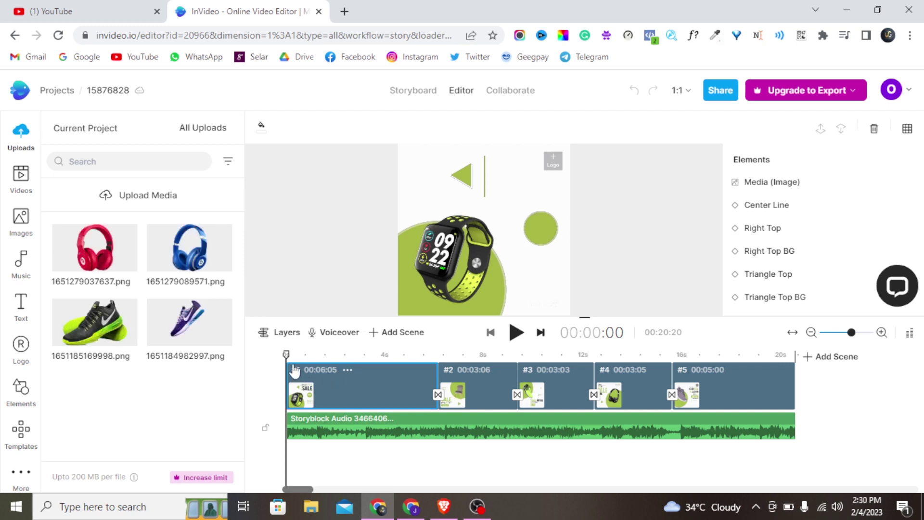
Go through scenes 1 to 5 of the template to review each scene's product image and text.
left_click_drag(288, 355, 330, 356)
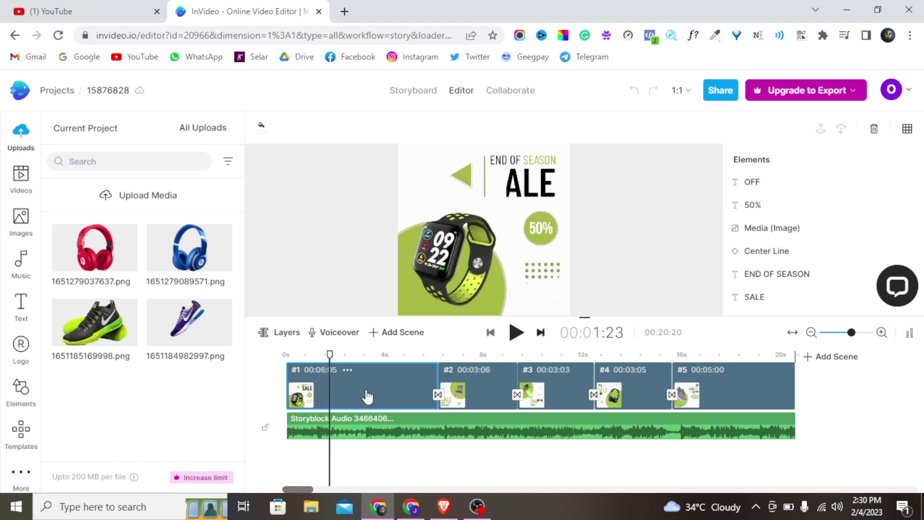
left_click(488, 398)
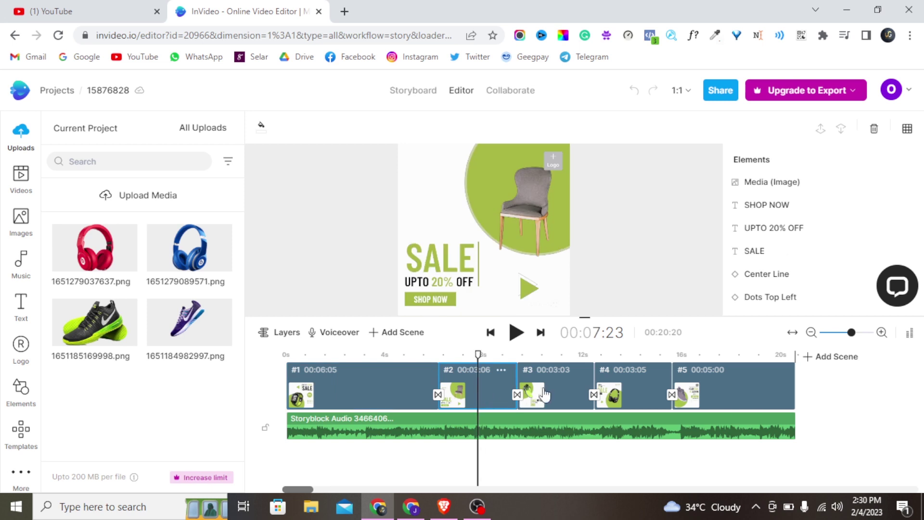
left_click(545, 395)
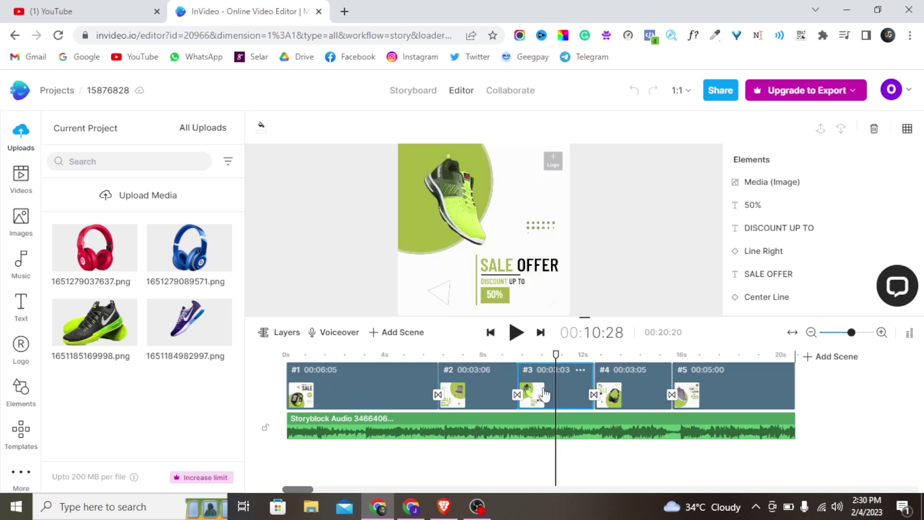
left_click(600, 389)
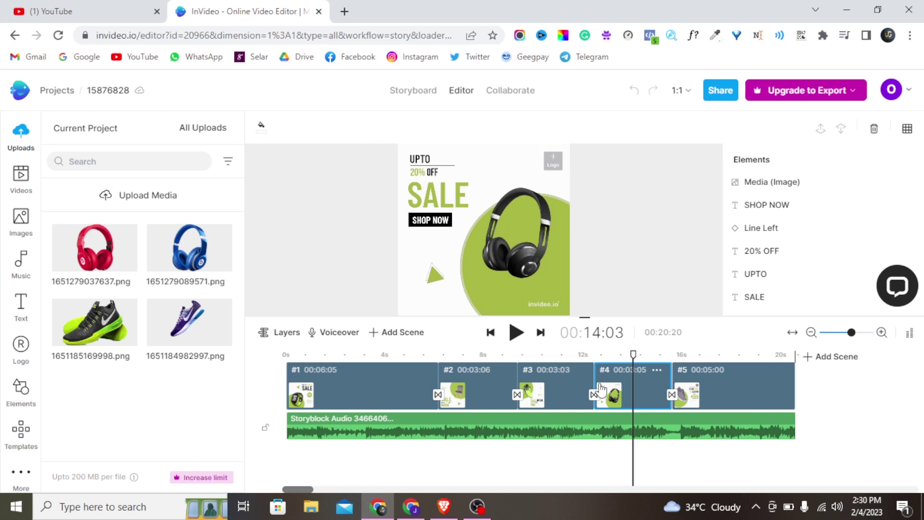
left_click(728, 395)
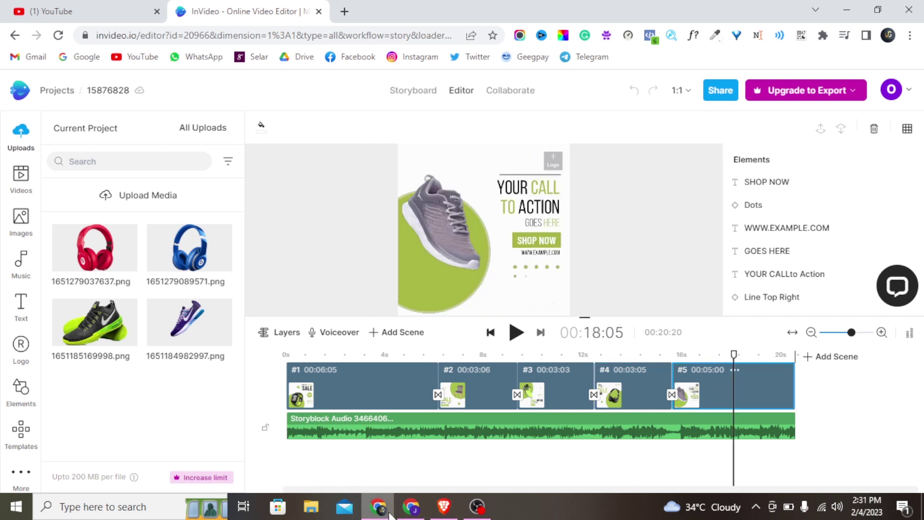
Replace the smartwatch image in scene 1 with the uploaded blue headphones image 1651279089571.png.
left_click(382, 405)
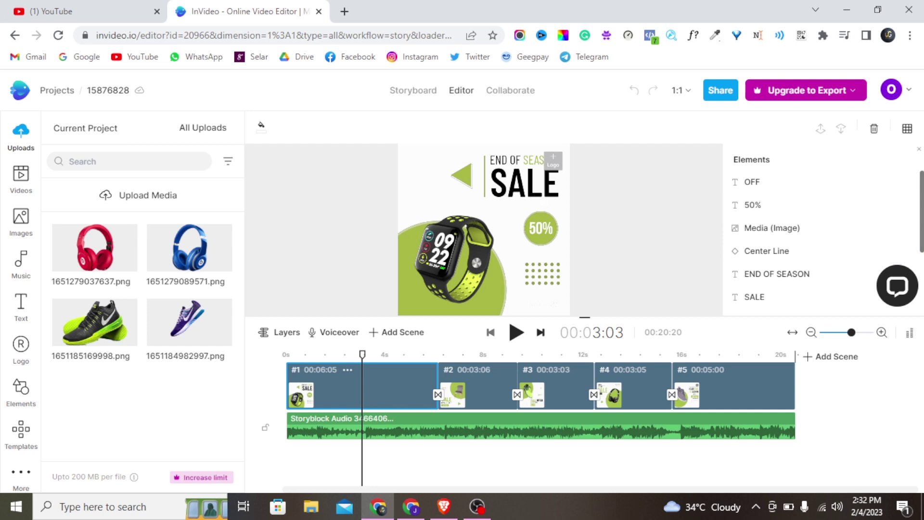
scroll(798, 240, "down", 3)
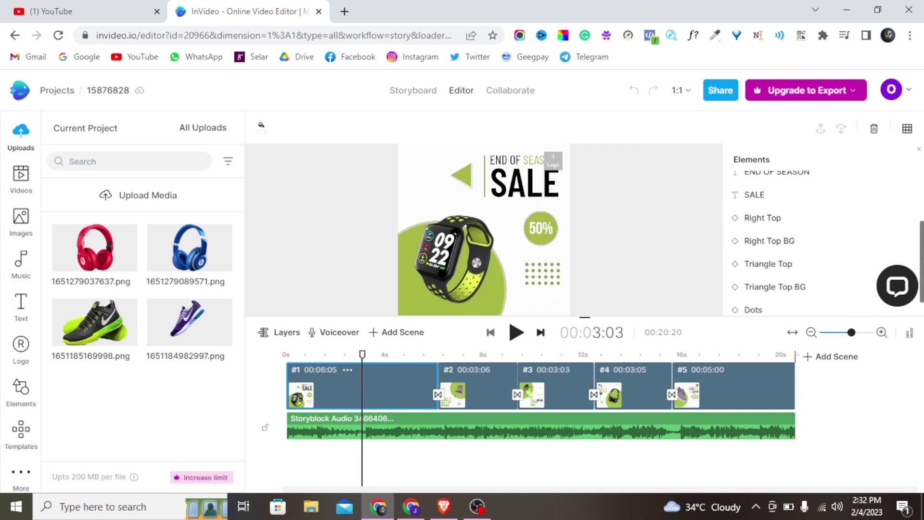
scroll(798, 241, "up", 3)
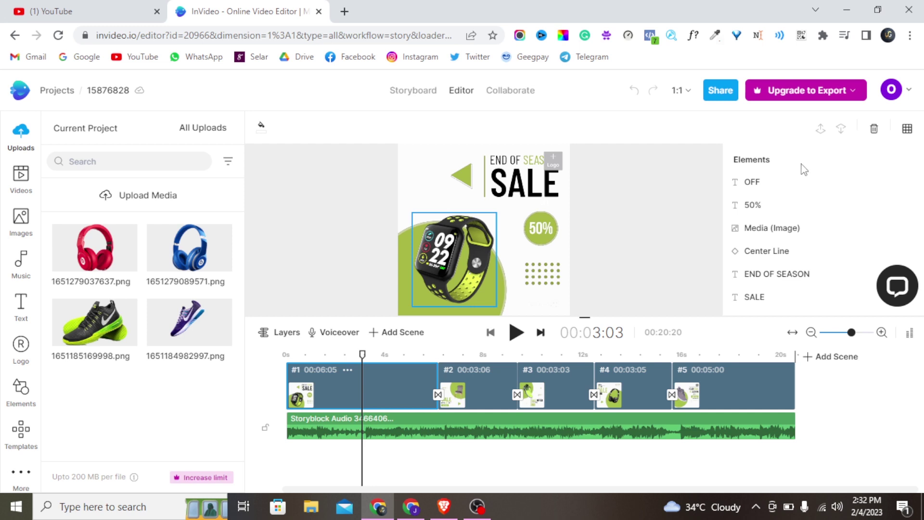
left_click(751, 230)
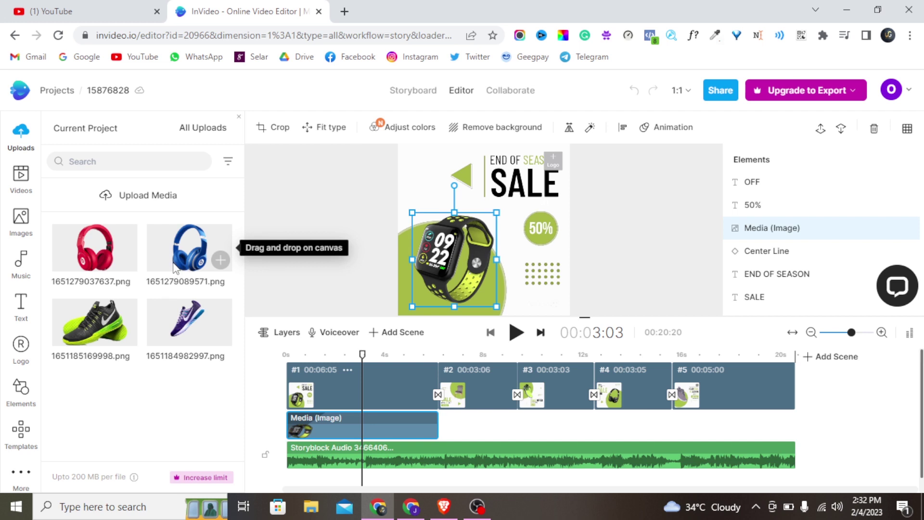
left_click_drag(174, 267, 424, 275)
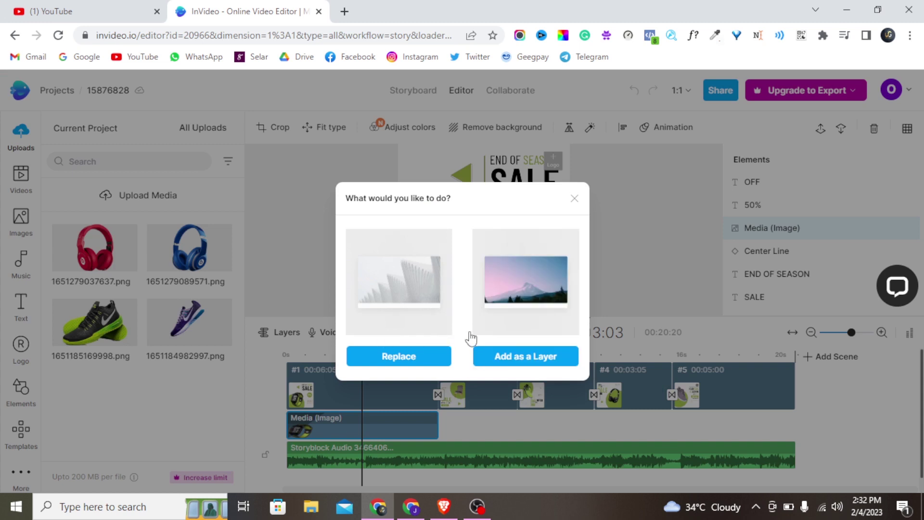
left_click(400, 357)
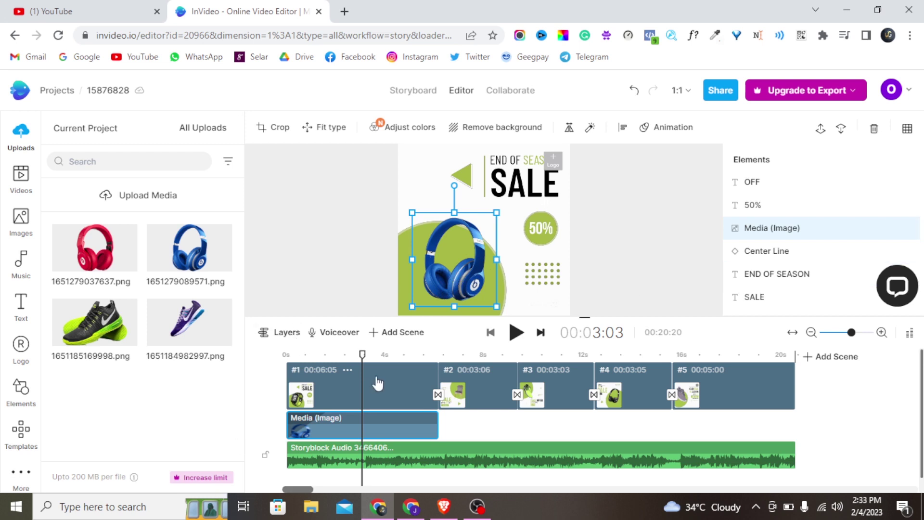
Change the discount text in scene 1's green circle to 30%.
left_click(772, 207)
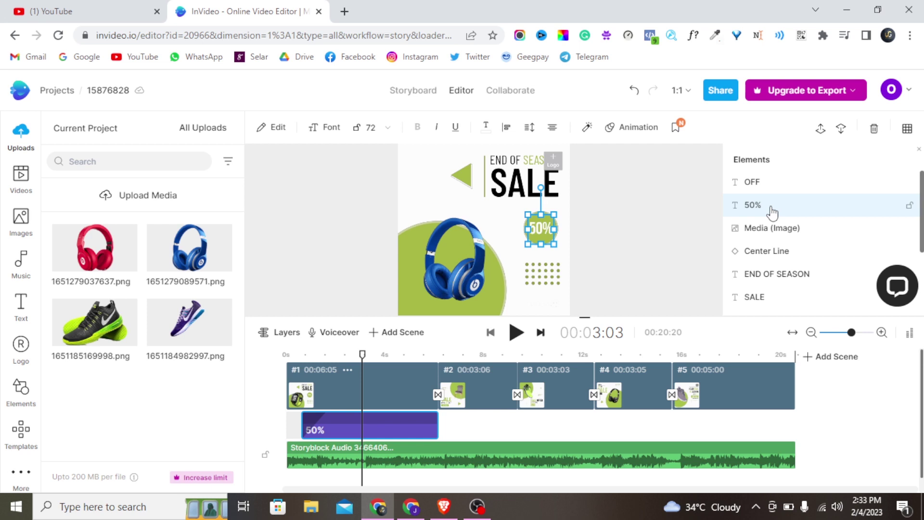
left_click(771, 213)
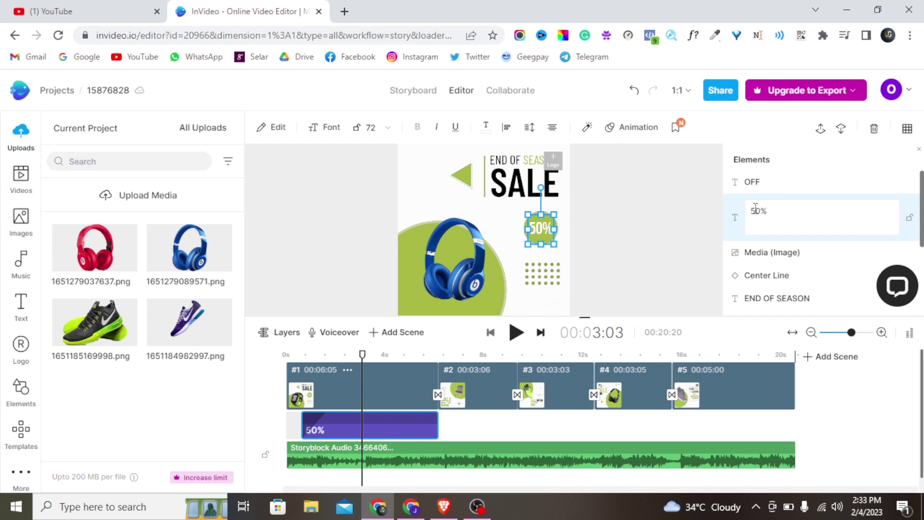
key("BackSpace")
type("3")
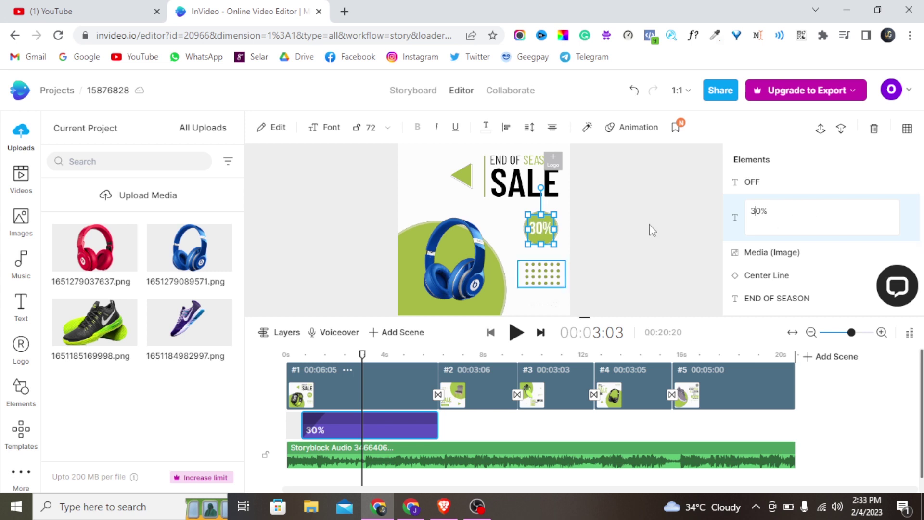
left_click(600, 242)
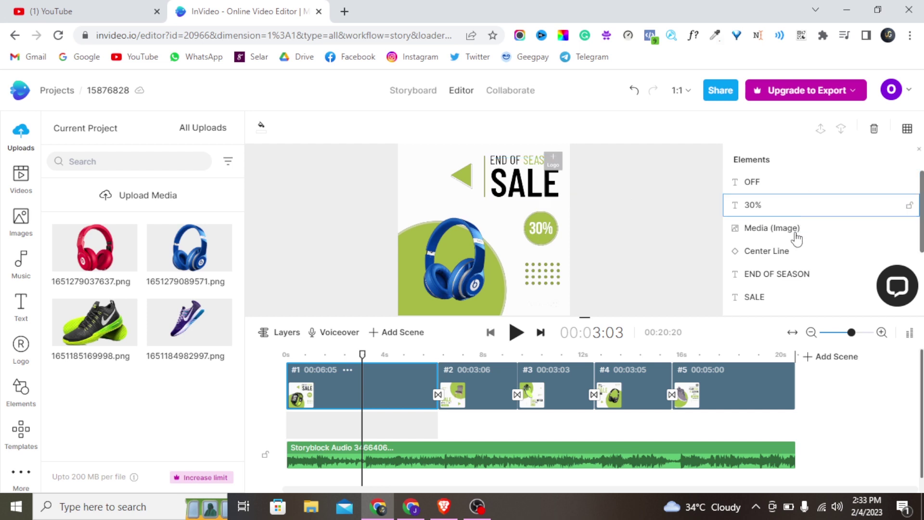
Replace the "END OF SEASON" text in scene 1 with "BLACK FRIDAY".
scroll(794, 243, "down", 1)
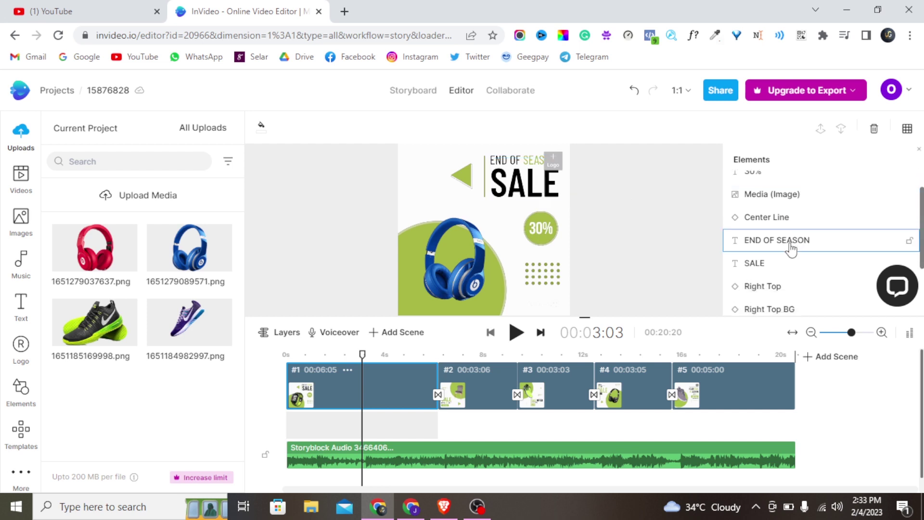
left_click(791, 245)
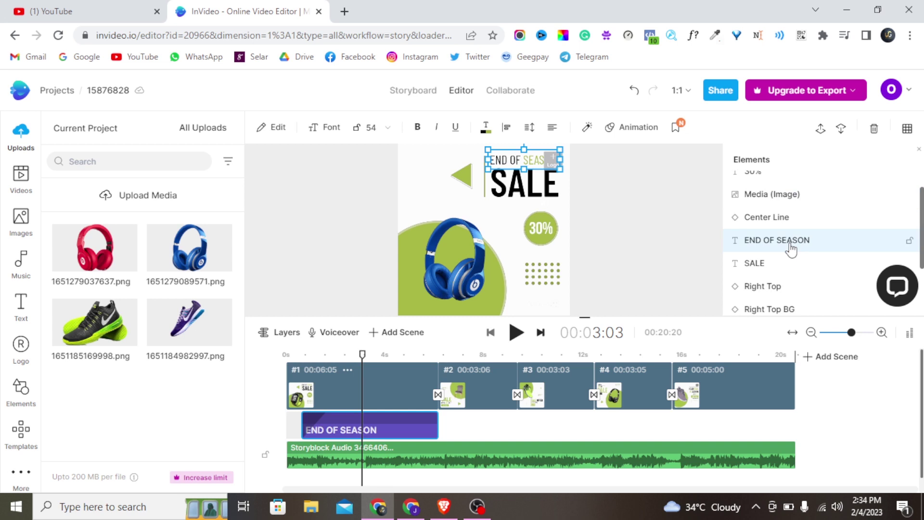
double_click(790, 250)
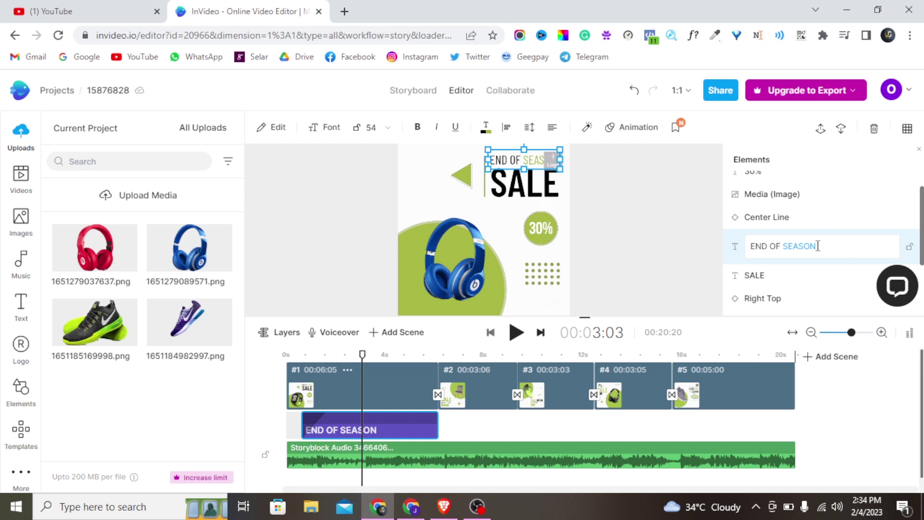
key("BackSpace")
key("BackSpace")
key("BackSpace")
key("BackSpace")
key("BackSpace")
key("BackSpace")
key("BackSpace")
key("BackSpace")
key("BackSpace")
key("BackSpace")
key("BackSpace")
key("BackSpace")
key("BackSpace")
type("bl")
key("BackSpace")
key("BackSpace")
type("BLA")
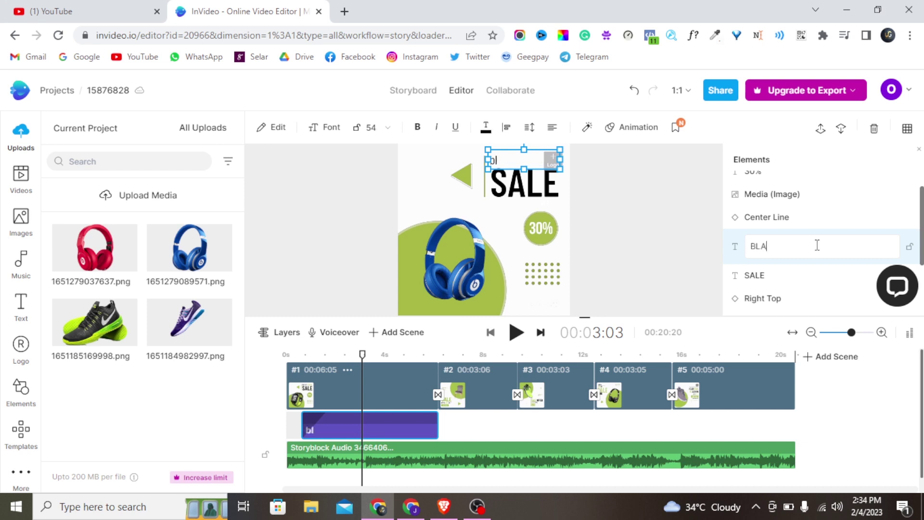
type("CK FRIDAY")
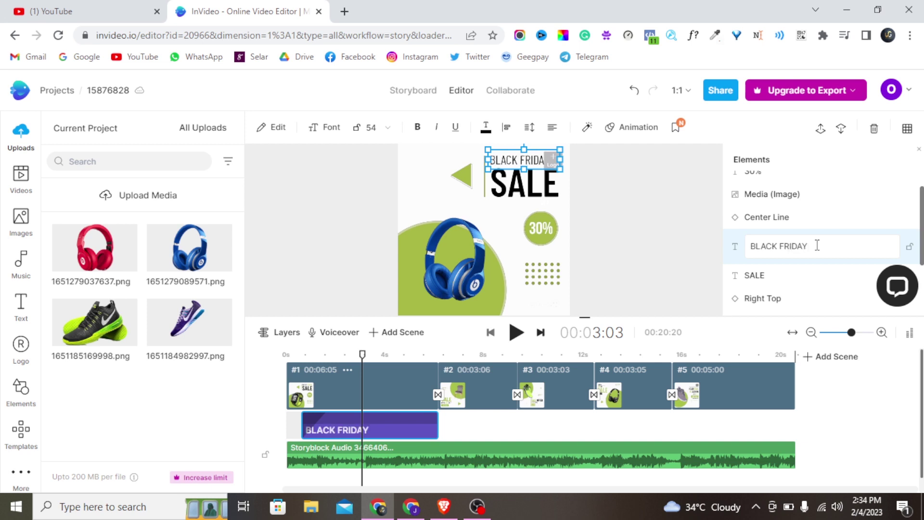
left_click(646, 264)
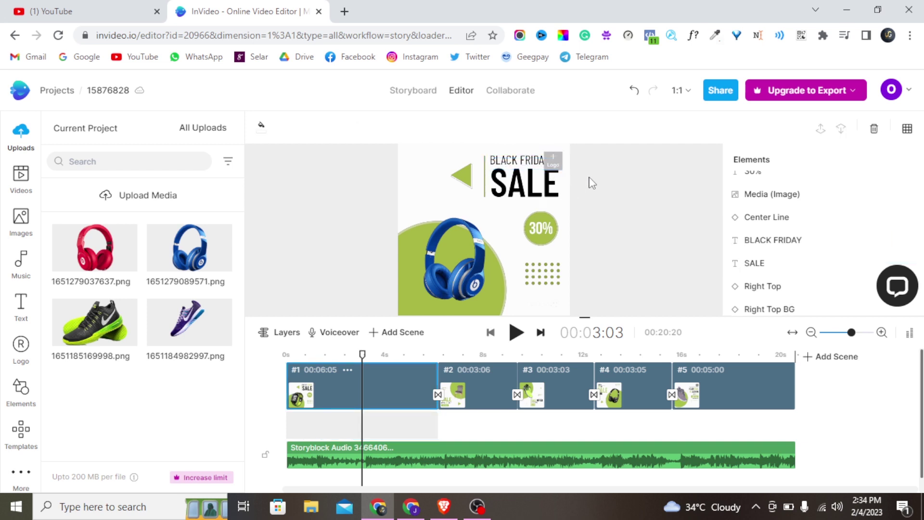
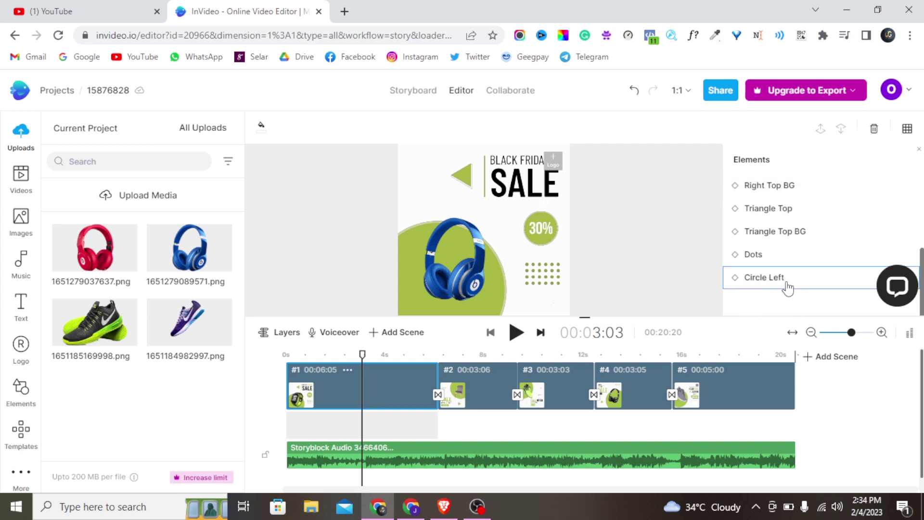
Set the fill colour of scene 1's Center Line shape to hex #9E0000.
scroll(784, 284, "up", 4)
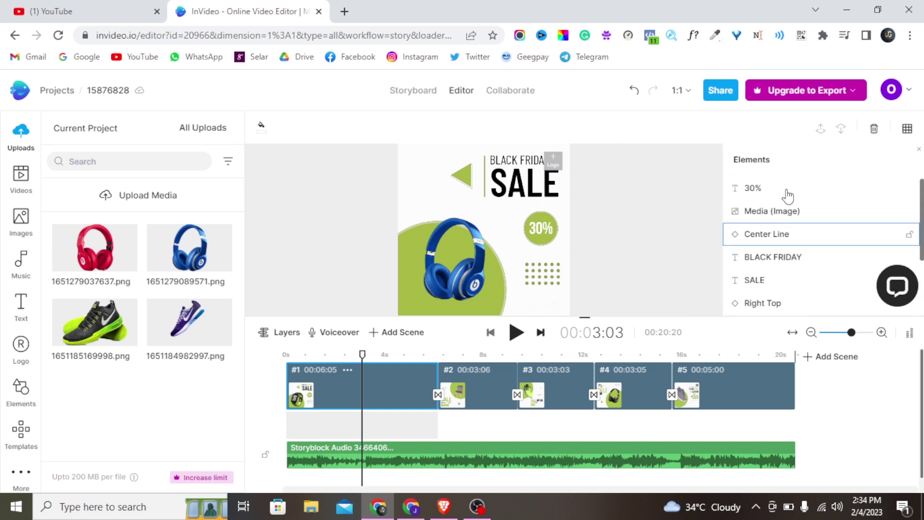
left_click(775, 239)
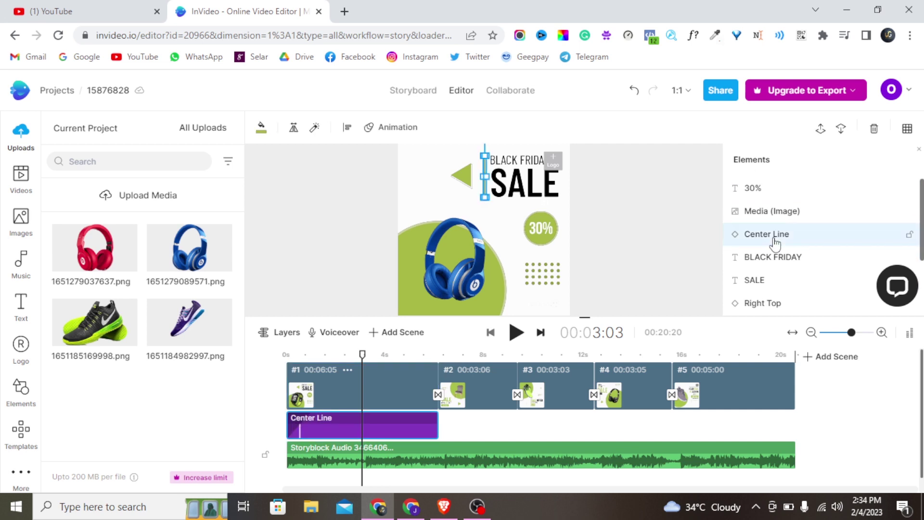
left_click(260, 128)
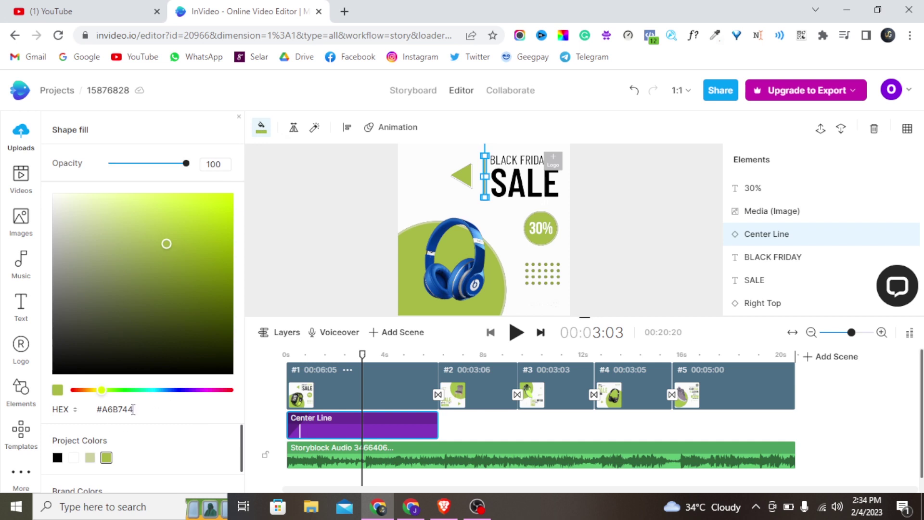
left_click(130, 405)
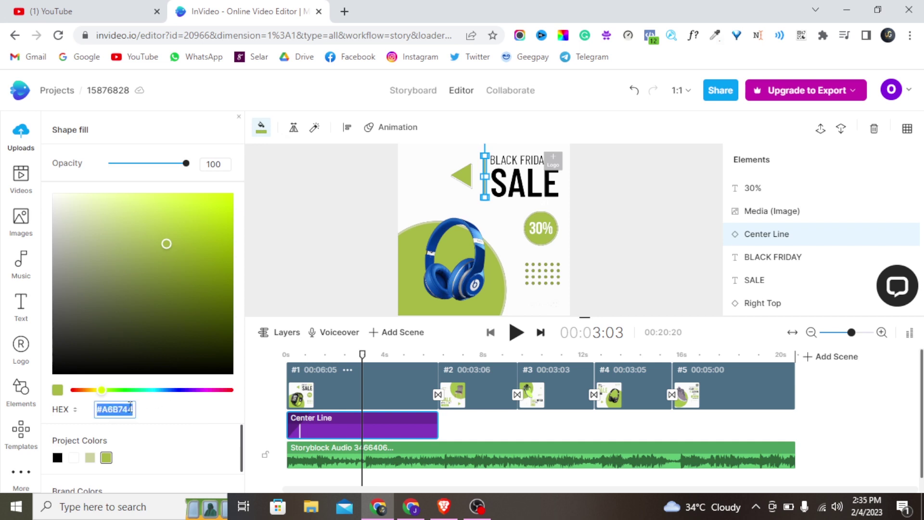
key("BackSpace")
type("#")
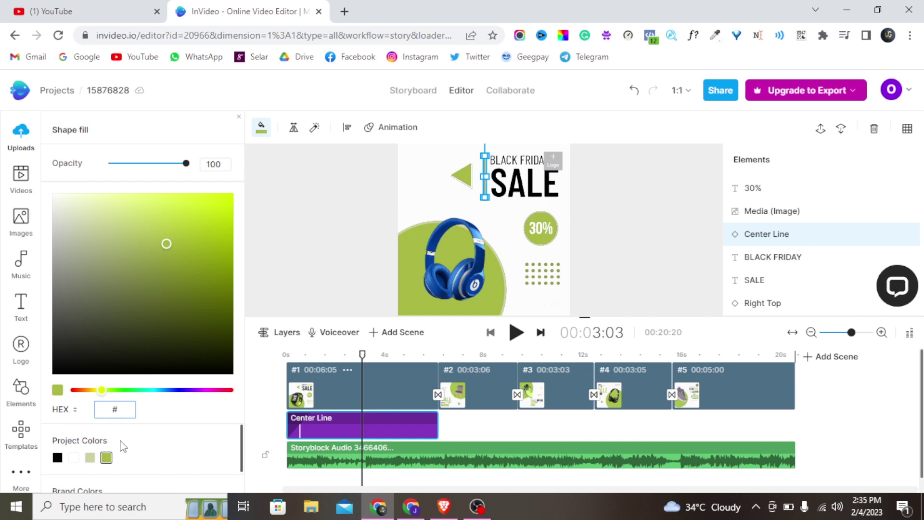
type("9E000")
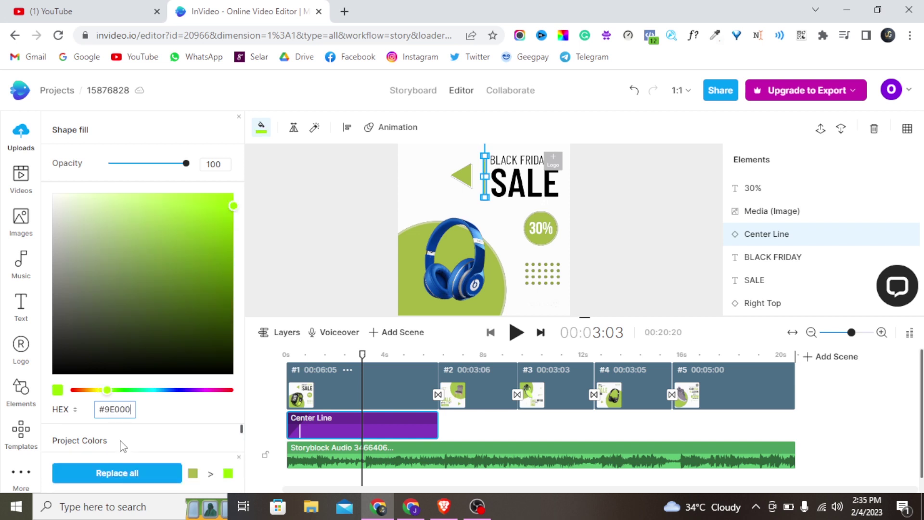
type("0")
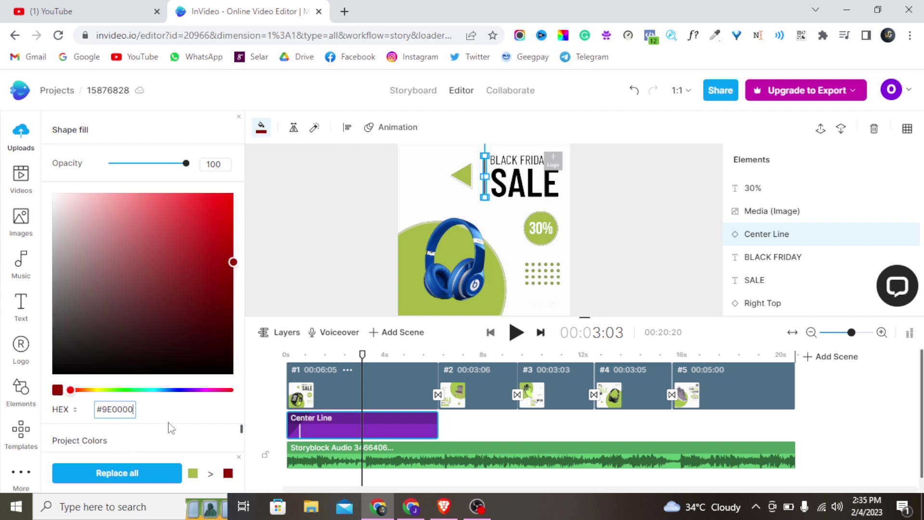
left_click(197, 409)
scroll(762, 269, "down", 3)
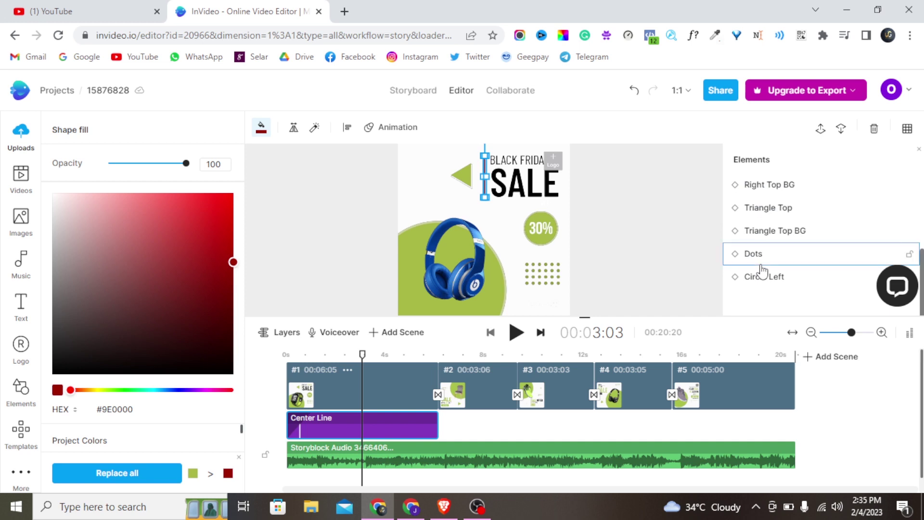
Set Color 1 of scene 1's Circle Left shape, the ring around the large circle, to hex #9E0000.
scroll(762, 271, "up", 3)
scroll(761, 271, "down", 2)
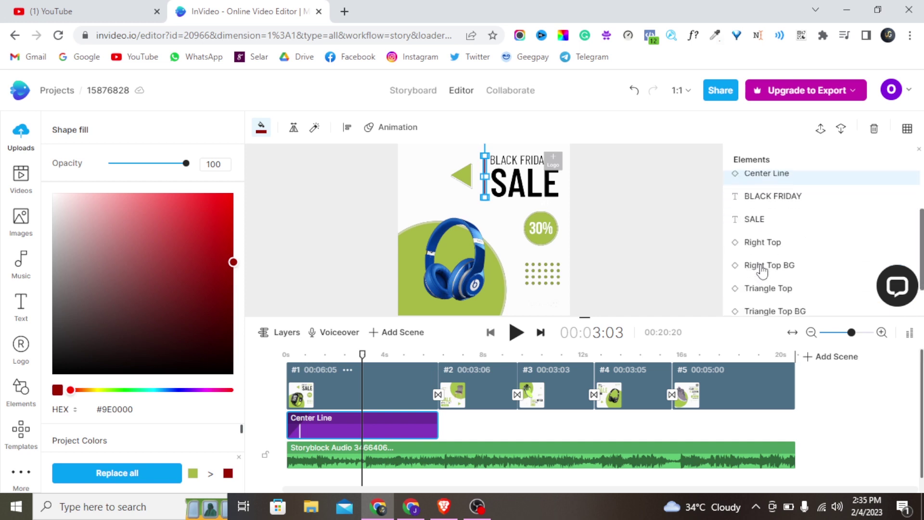
scroll(761, 271, "down", 3)
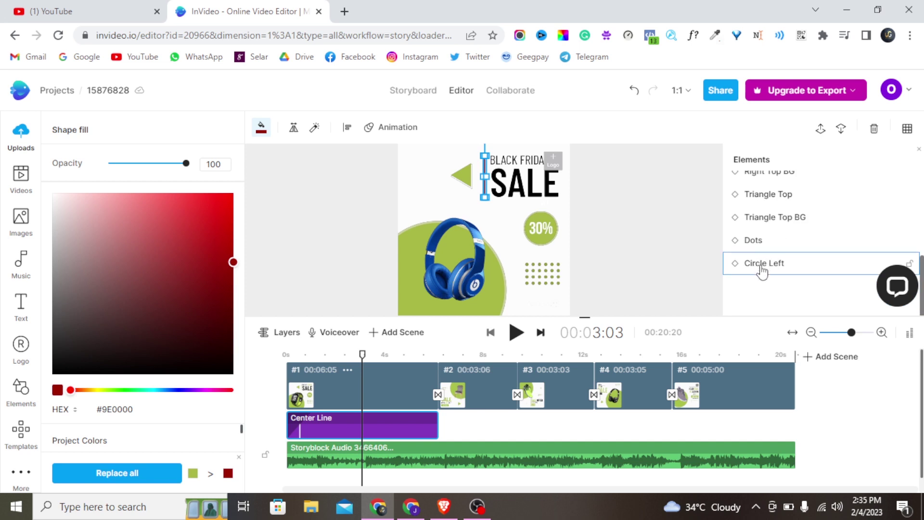
double_click(761, 269)
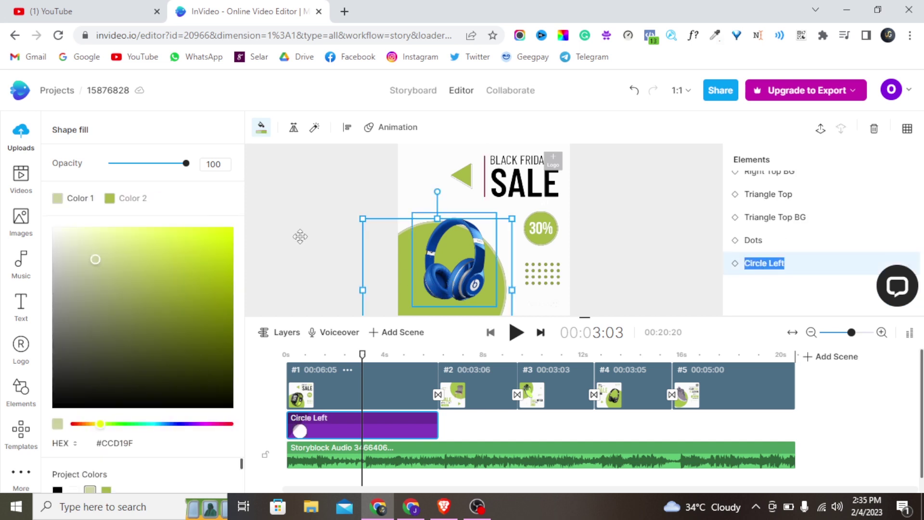
left_click(261, 129)
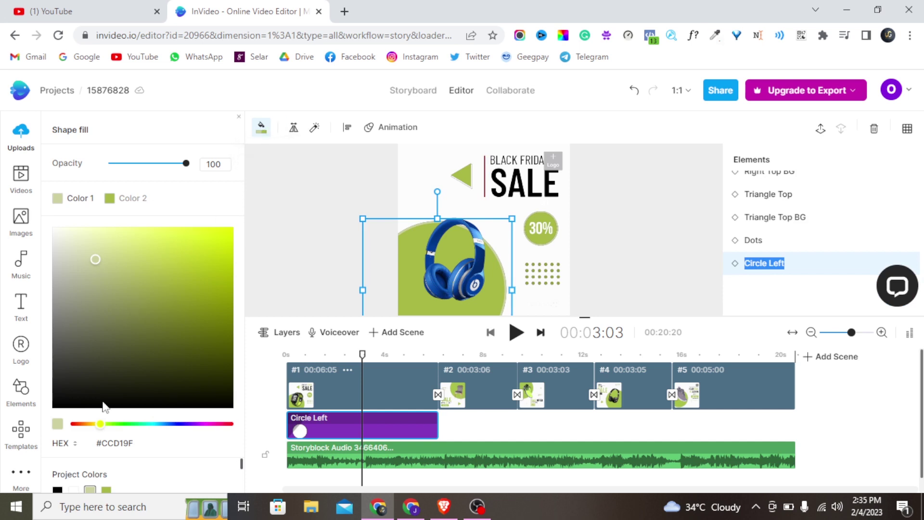
left_click_drag(102, 443, 144, 452)
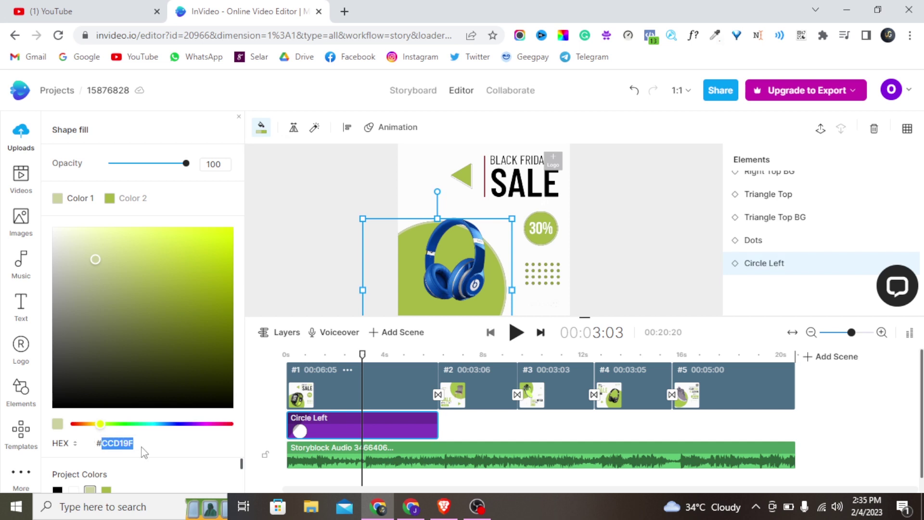
key("BackSpace")
type("9")
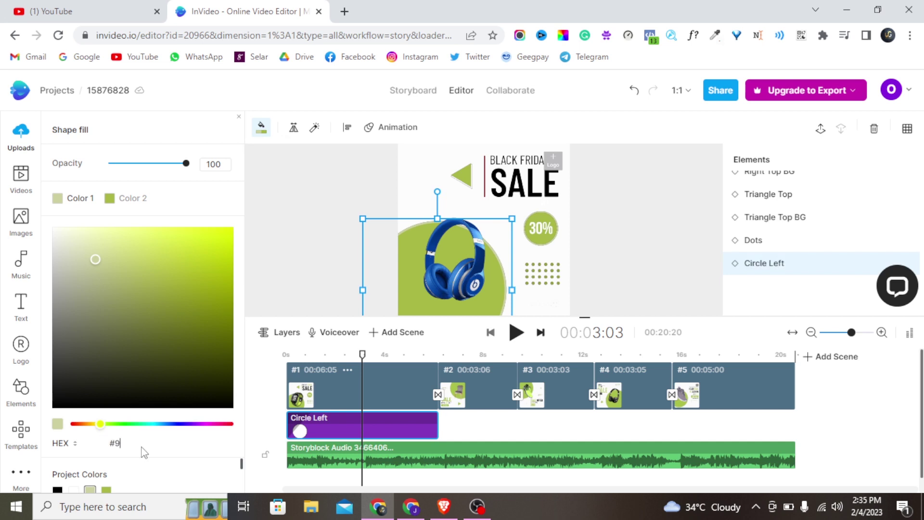
type("E000")
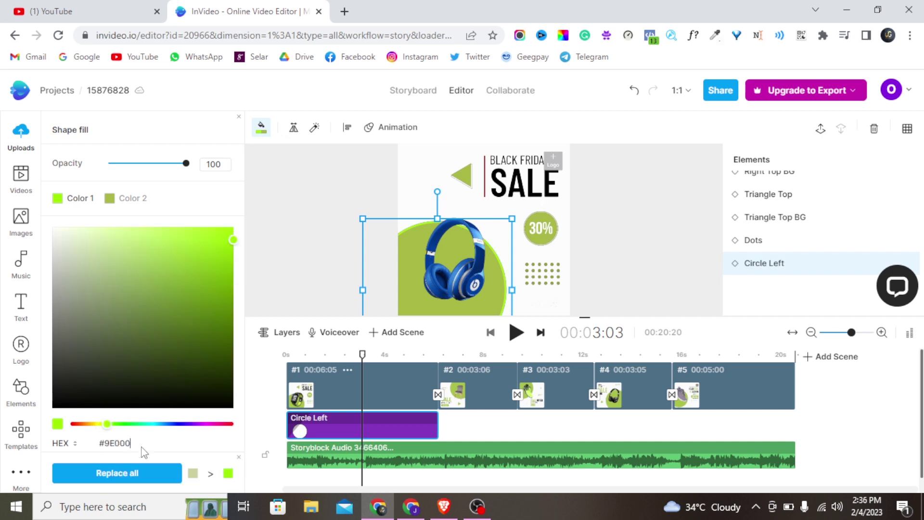
type("0")
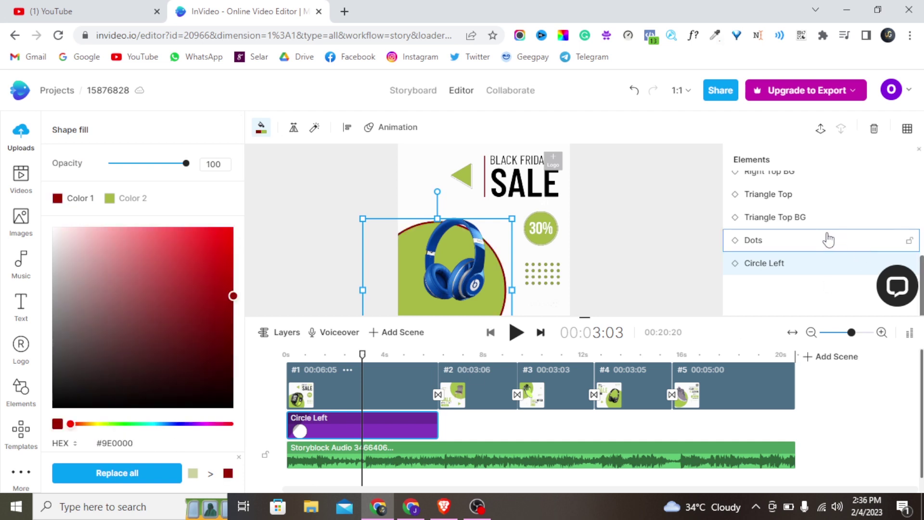
Set the fill colour of scene 1's Right Top shape, the circle behind the 30% text, to hex #9E0000.
scroll(823, 239, "up", 1)
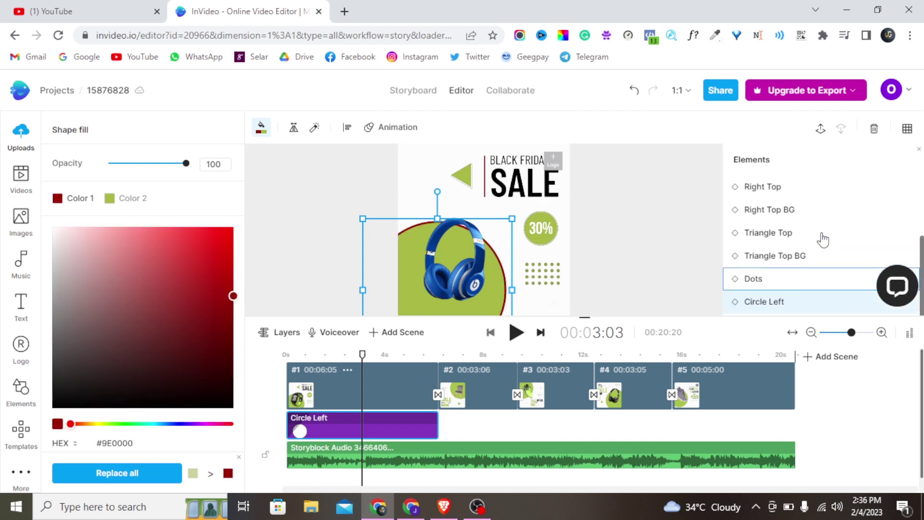
scroll(770, 202, "up", 1)
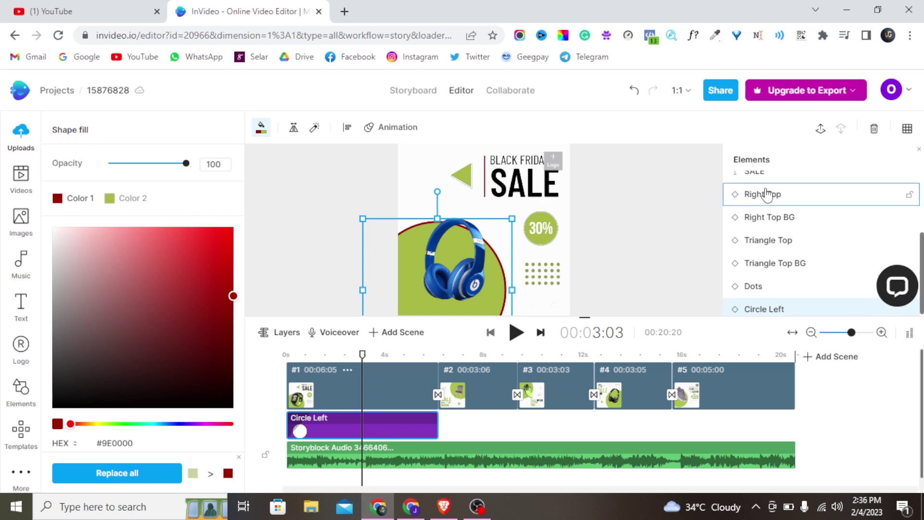
left_click(765, 194)
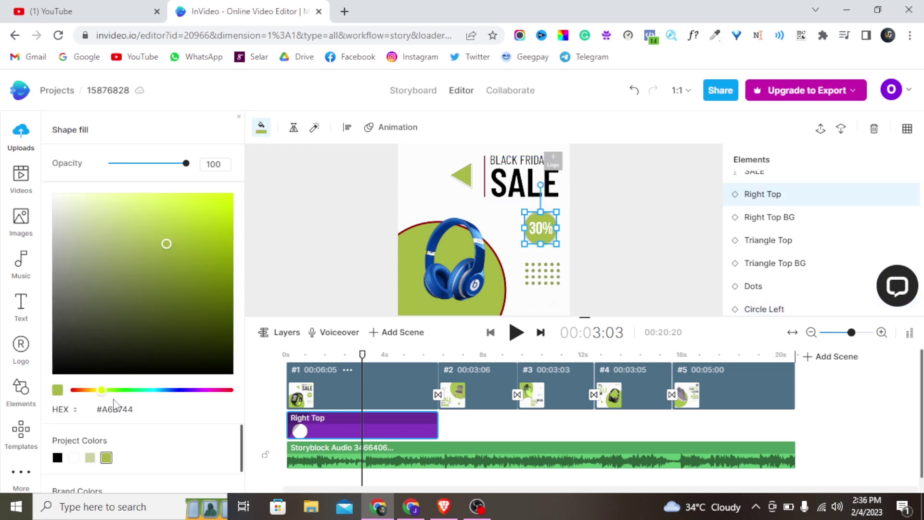
left_click_drag(98, 410, 136, 409)
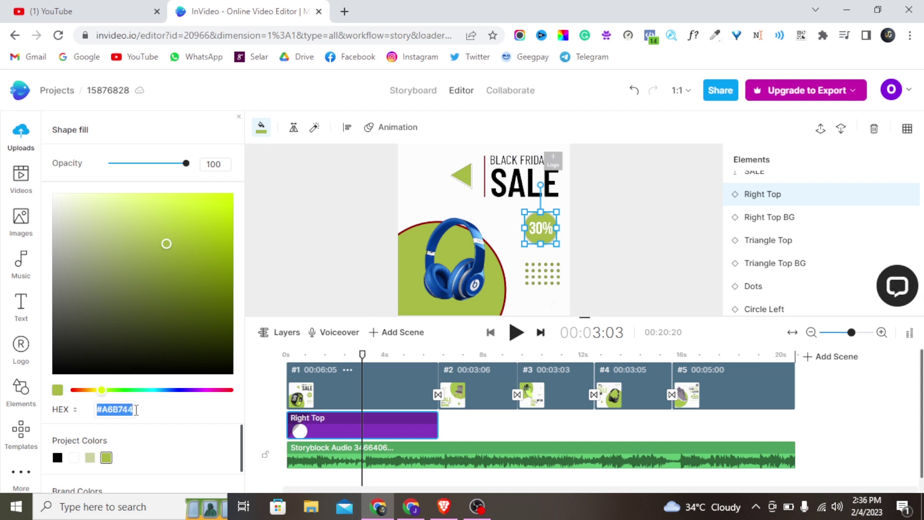
key("BackSpace")
type("3")
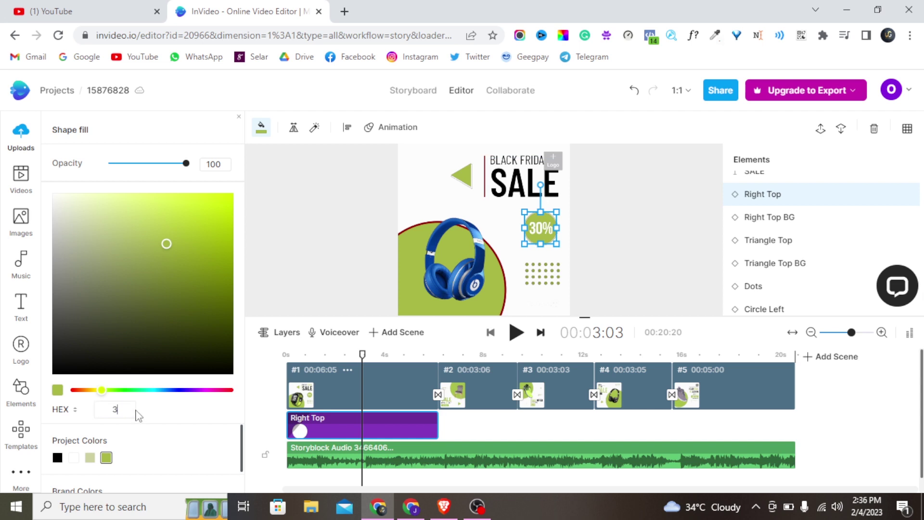
key("BackSpace")
type("#9E000")
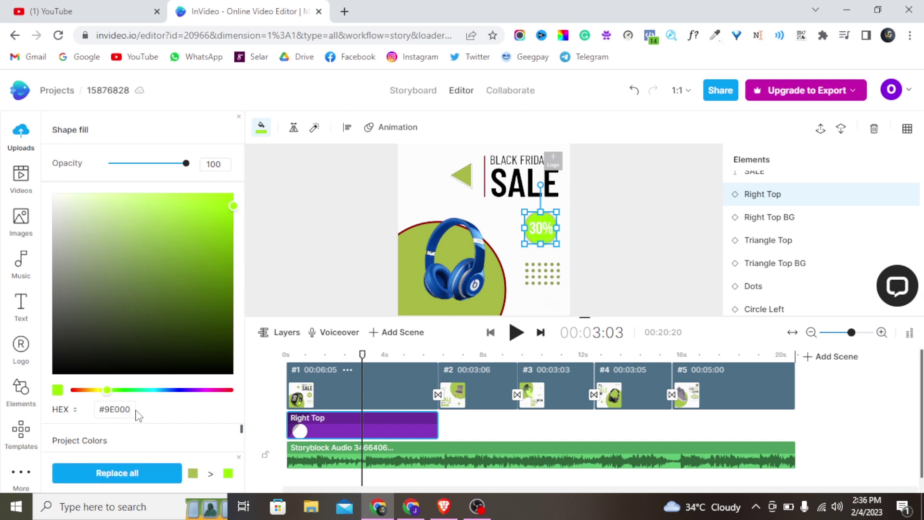
type("0")
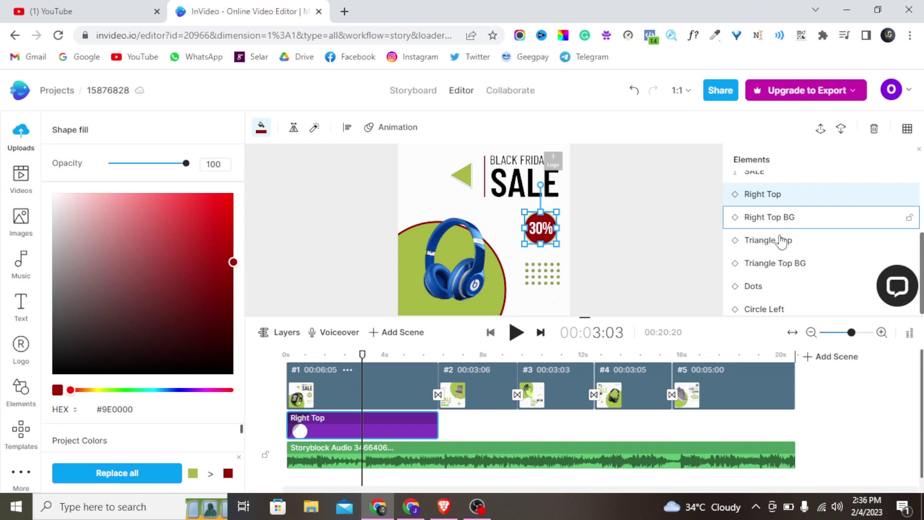
Set the fill colour of scene 1's Triangle Top shape to hex #9E0000.
scroll(764, 274, "down", 1)
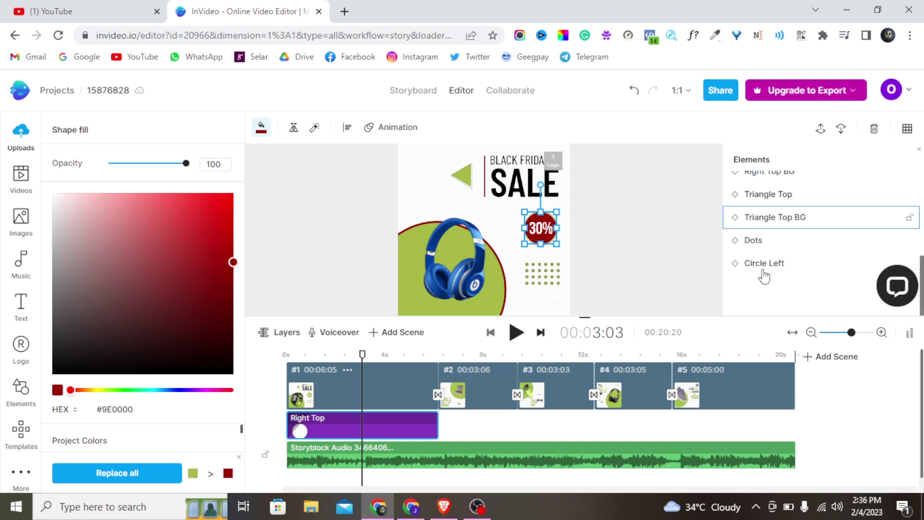
scroll(764, 275, "up", 1)
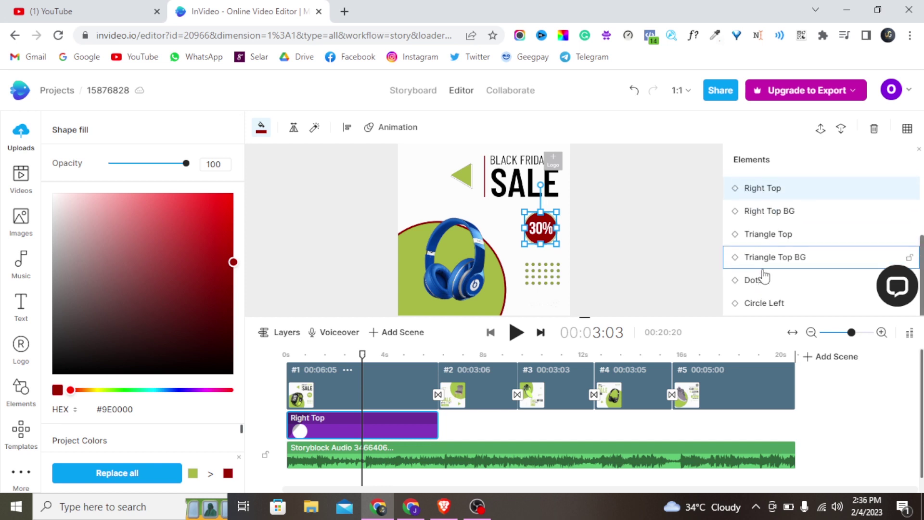
double_click(769, 216)
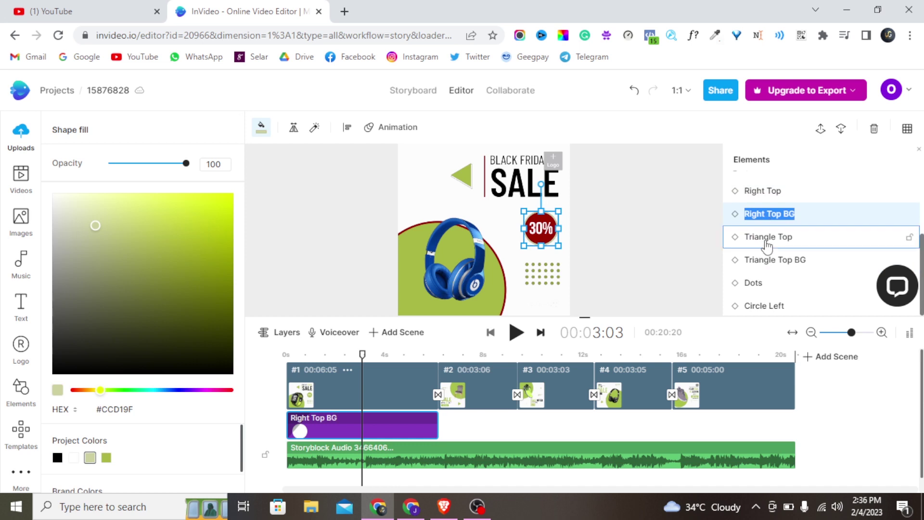
double_click(766, 239)
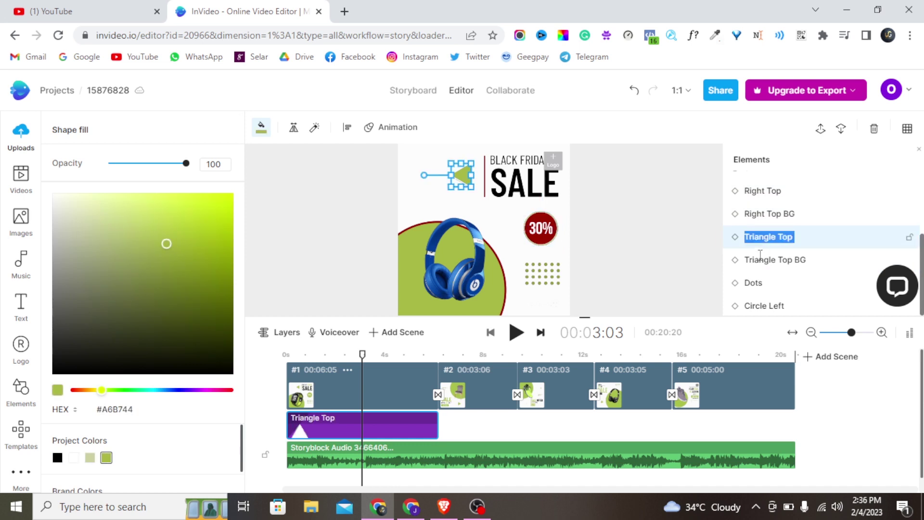
left_click_drag(104, 413, 135, 412)
key("BackSpace")
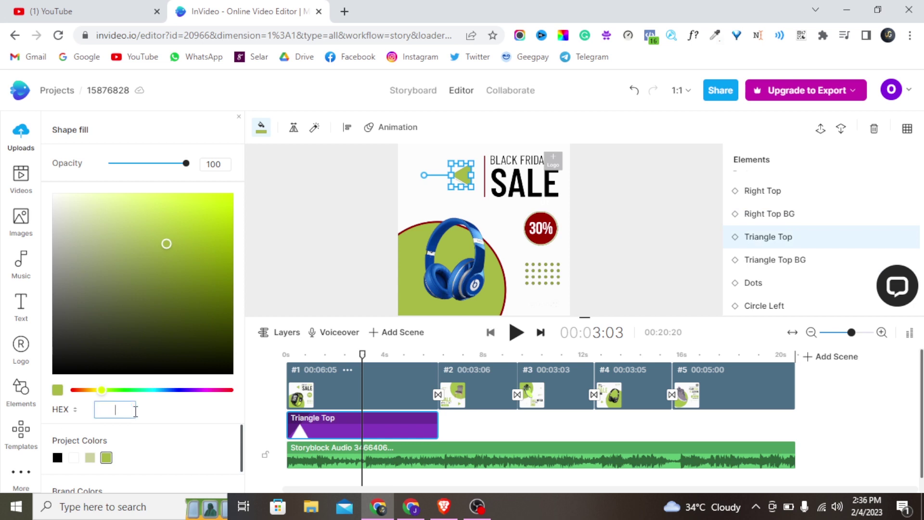
type("9E0000")
left_click(155, 414)
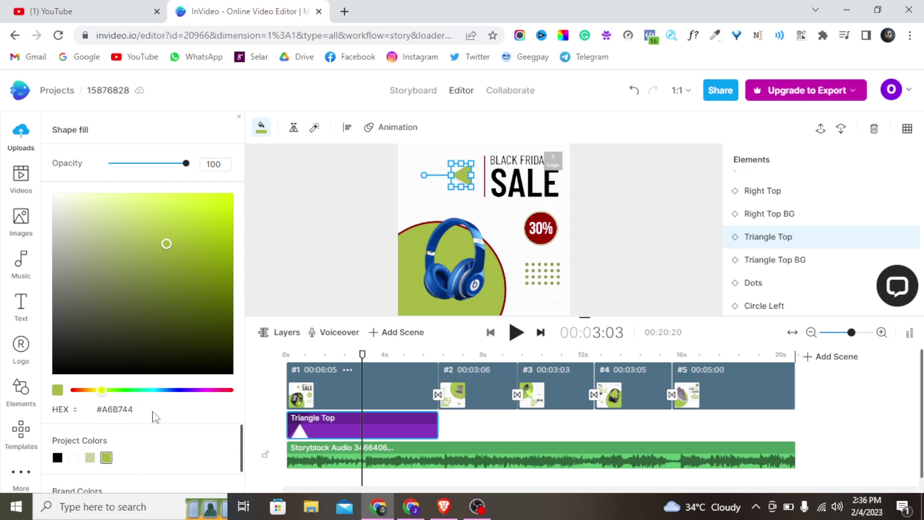
left_click_drag(102, 409, 133, 409)
type("9E00000")
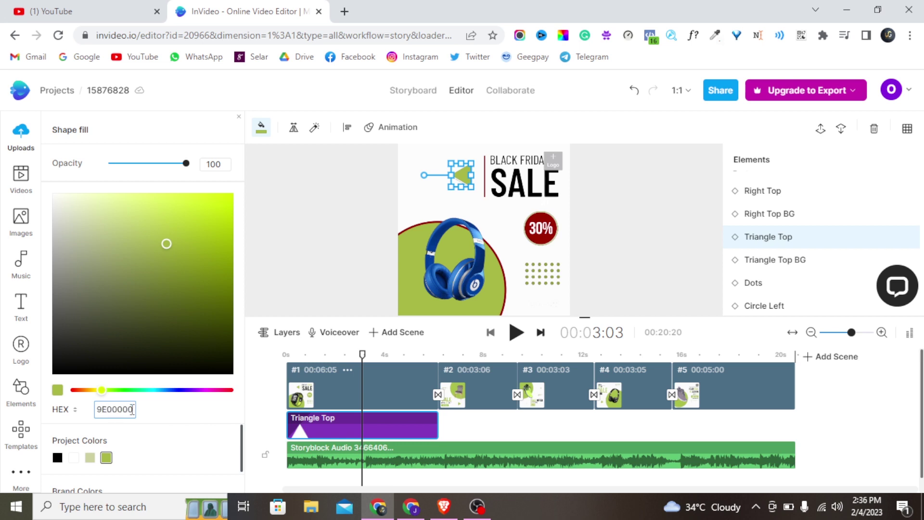
key("BackSpace")
key("BackSpace")
key("BackSpace")
key("BackSpace")
key("BackSpace")
key("BackSpace")
key("BackSpace")
type("#9E0000")
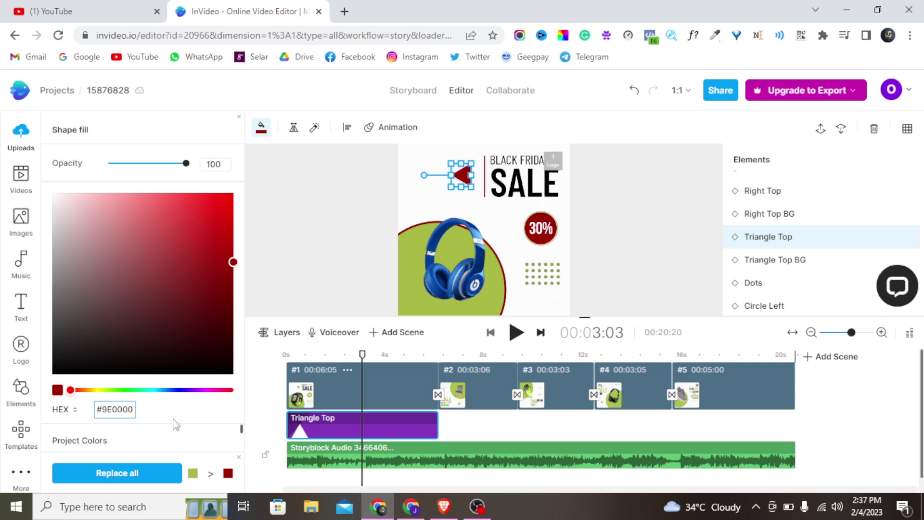
left_click(175, 424)
Set Color 2 of scene 1's Circle Left shape behind the headphones to hex #9E0000.
left_click(444, 312)
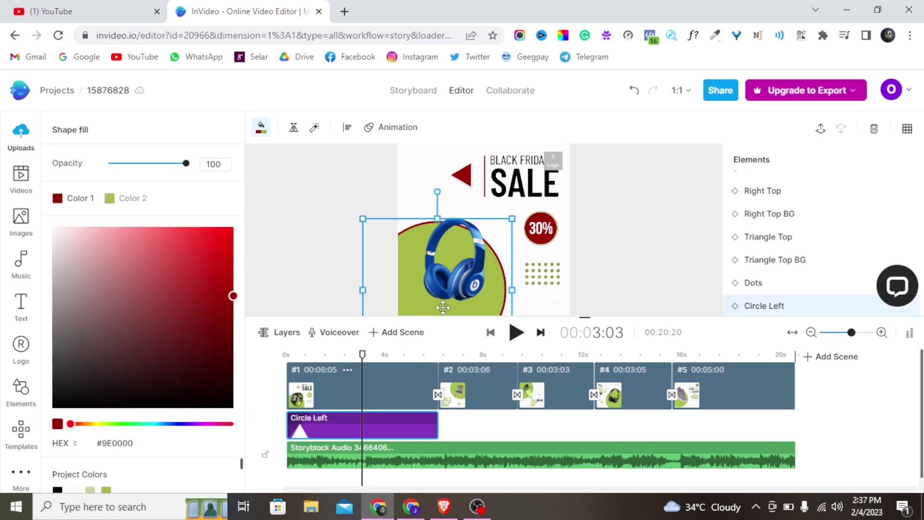
left_click(428, 285)
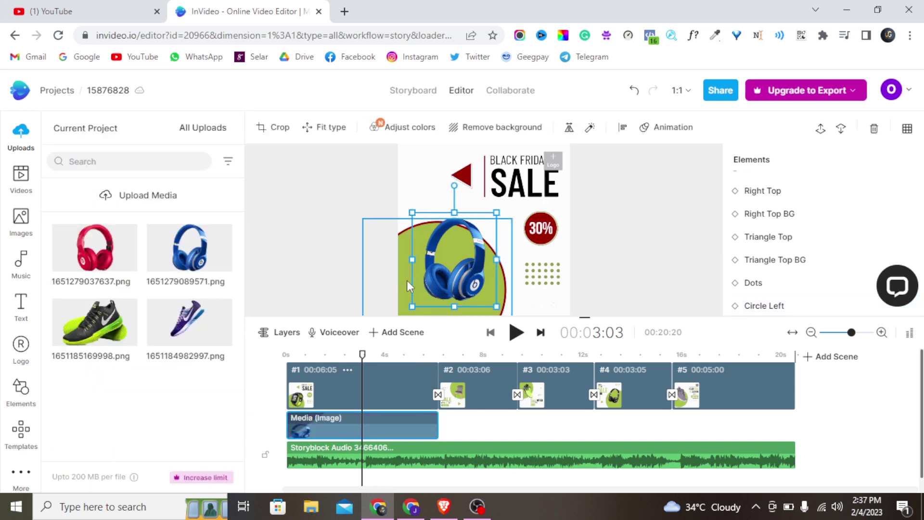
left_click(407, 281)
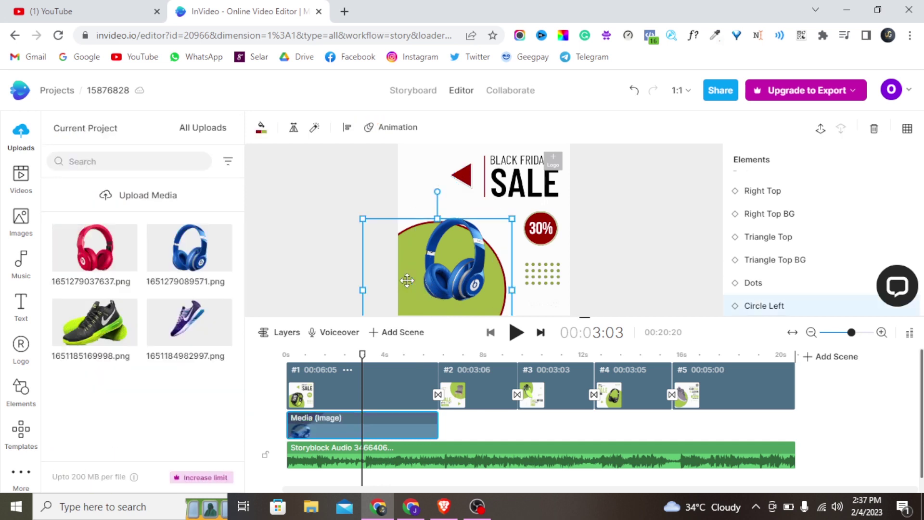
left_click(261, 129)
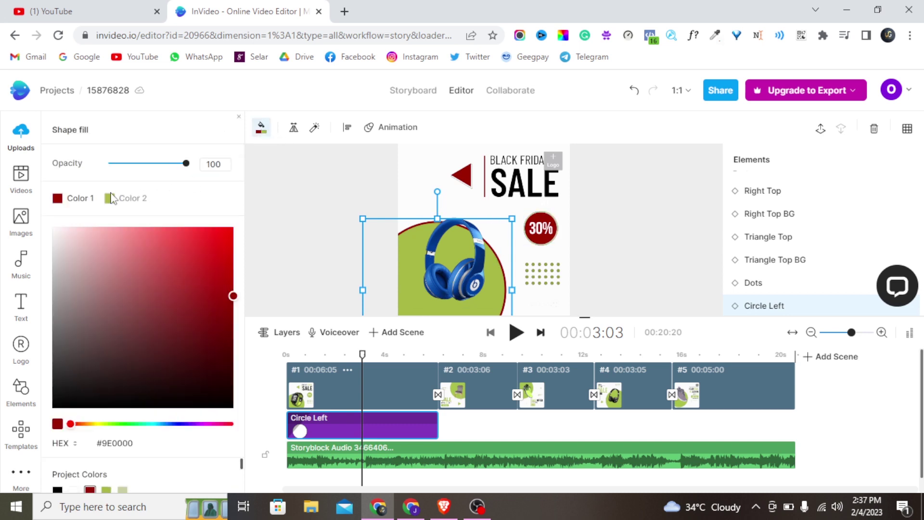
left_click(111, 198)
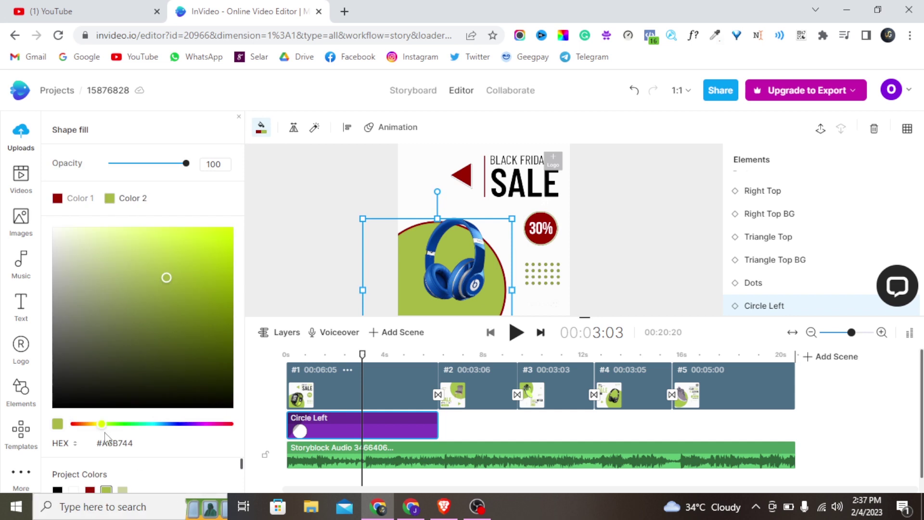
left_click_drag(102, 443, 133, 447)
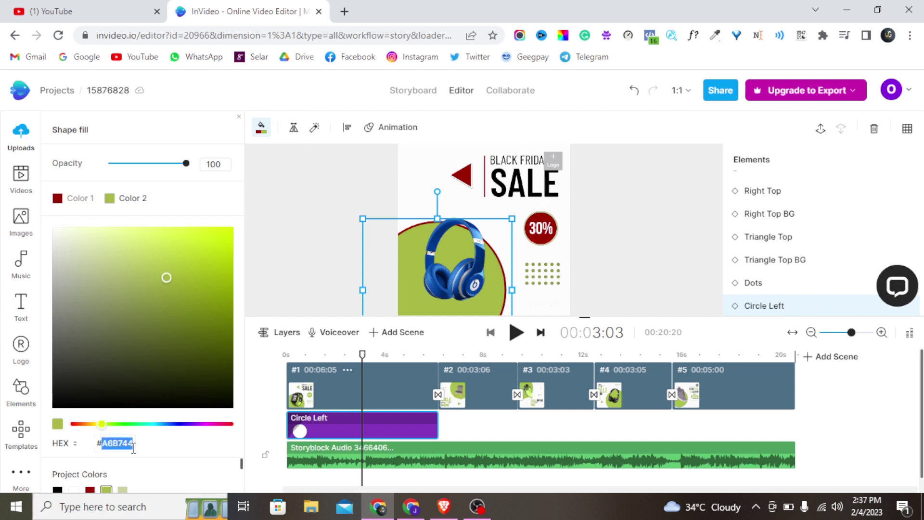
key("BackSpace")
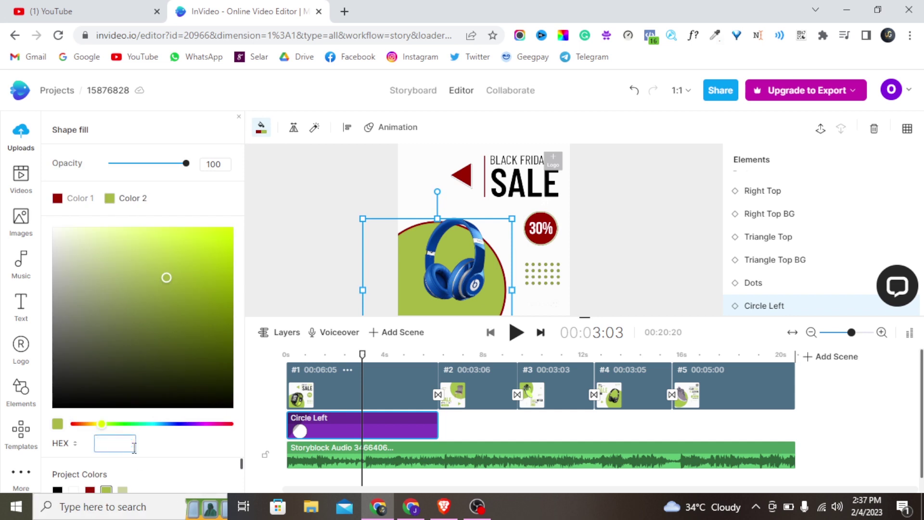
type("#9E0000")
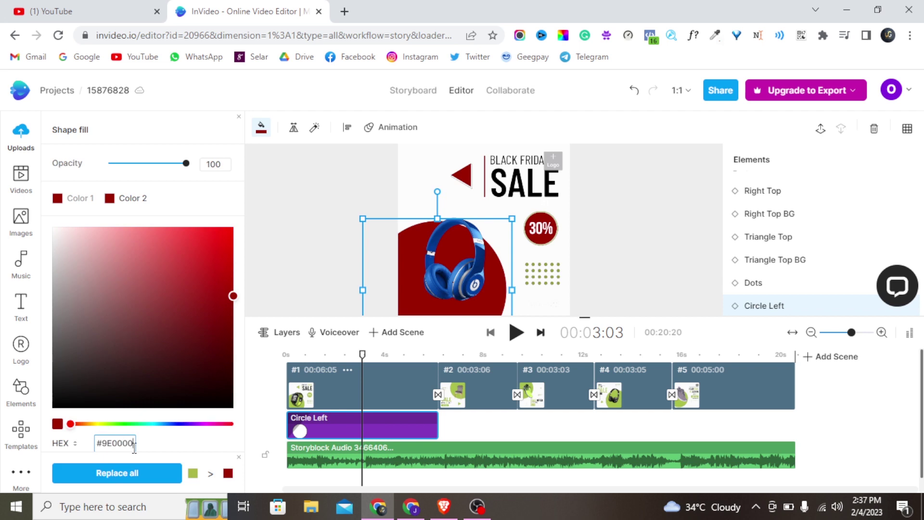
left_click(163, 445)
left_click(347, 394)
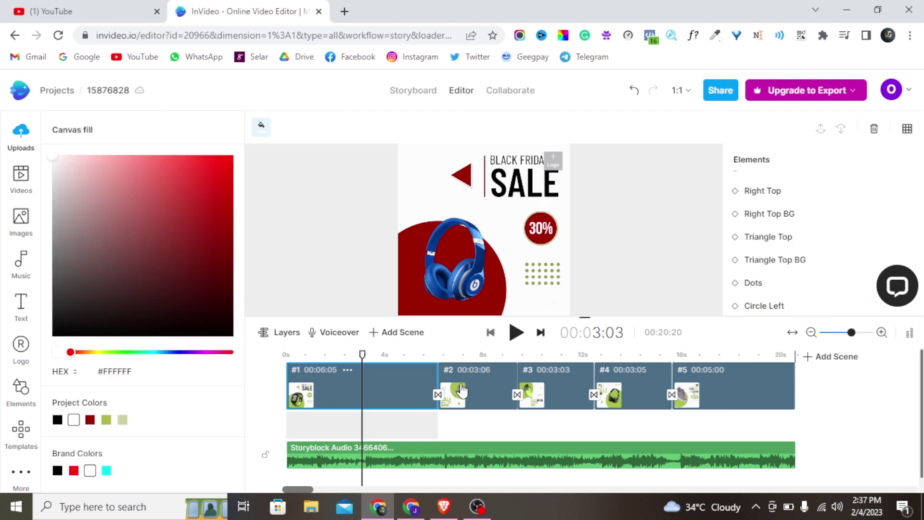
Replace the chair image in scene 2 with the uploaded purple shoe image 1651184982997.png.
left_click(461, 390)
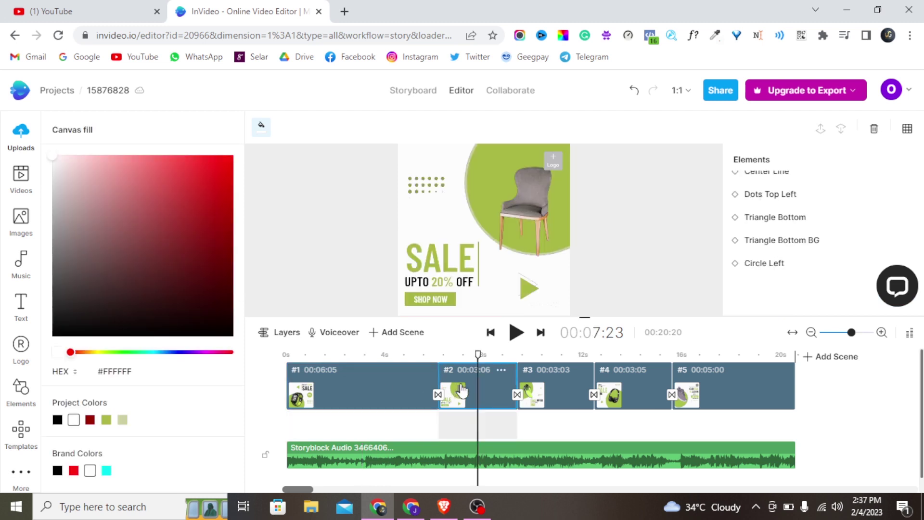
left_click(259, 128)
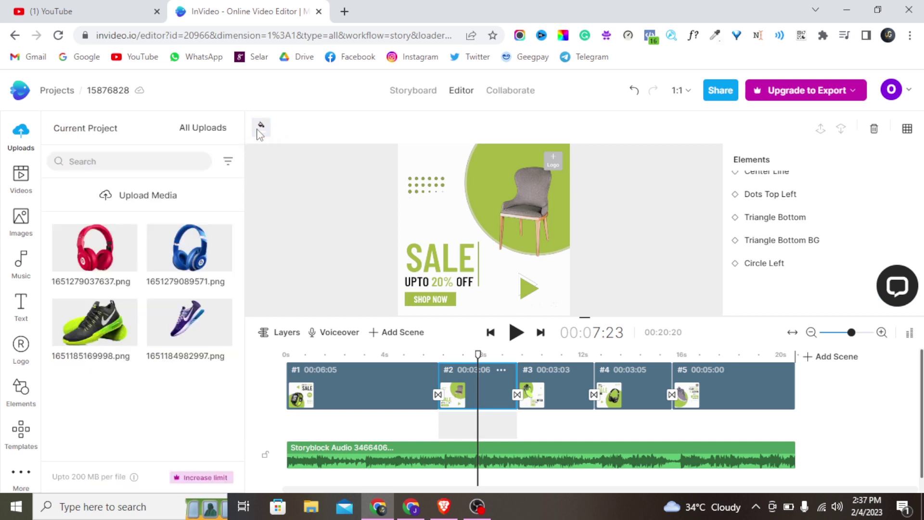
left_click(536, 230)
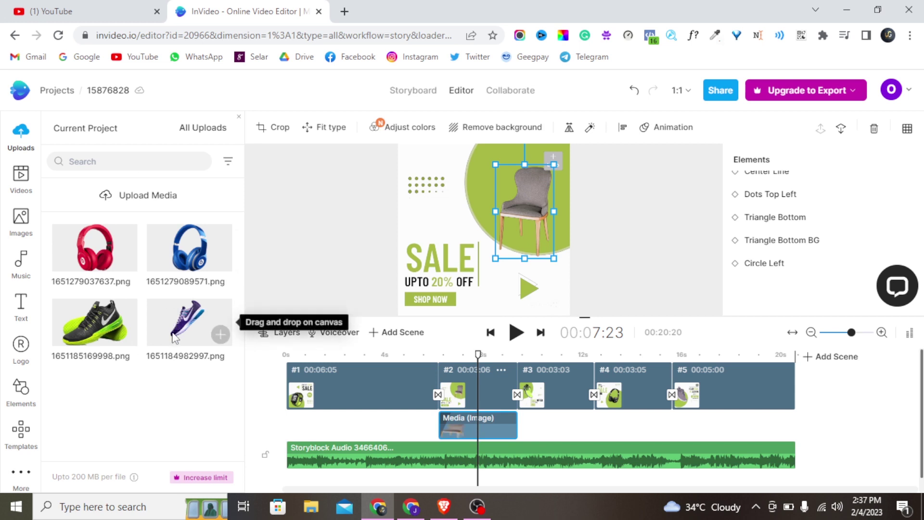
left_click_drag(173, 339, 495, 210)
left_click_drag(175, 340, 500, 210)
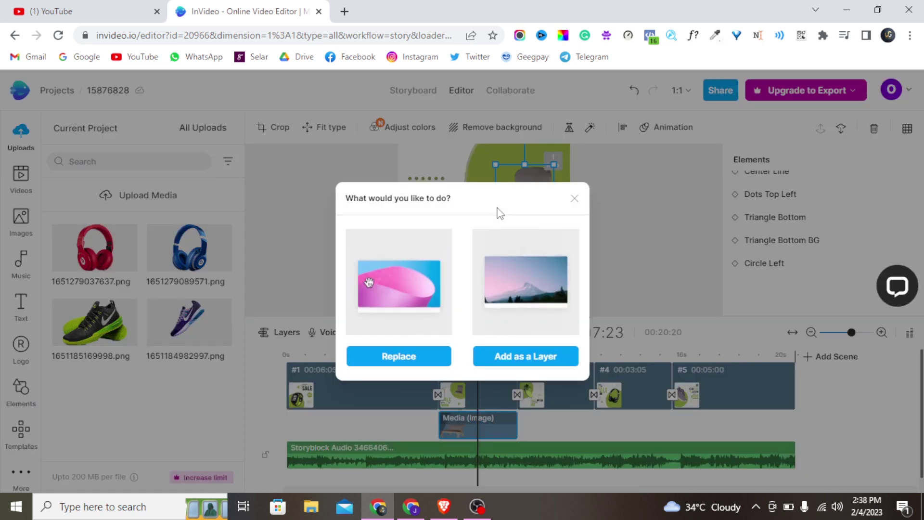
left_click(390, 364)
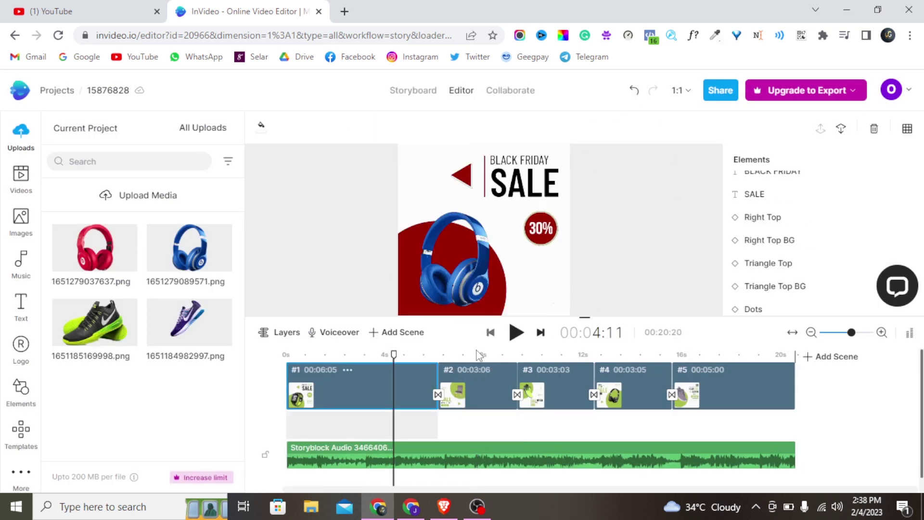
Enlarge the purple shoe image in scene 2 and move it up over the large green circle.
left_click_drag(410, 362, 464, 363)
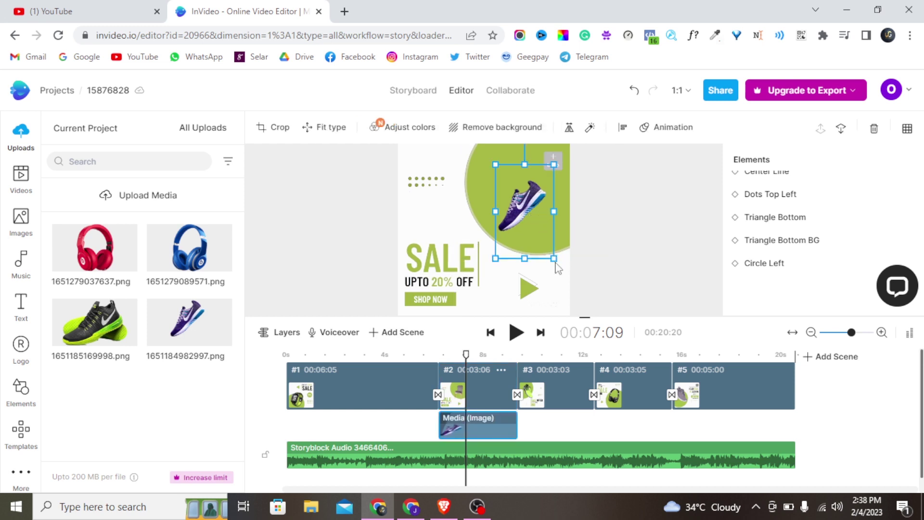
left_click_drag(553, 259, 589, 306)
left_click_drag(533, 236, 524, 196)
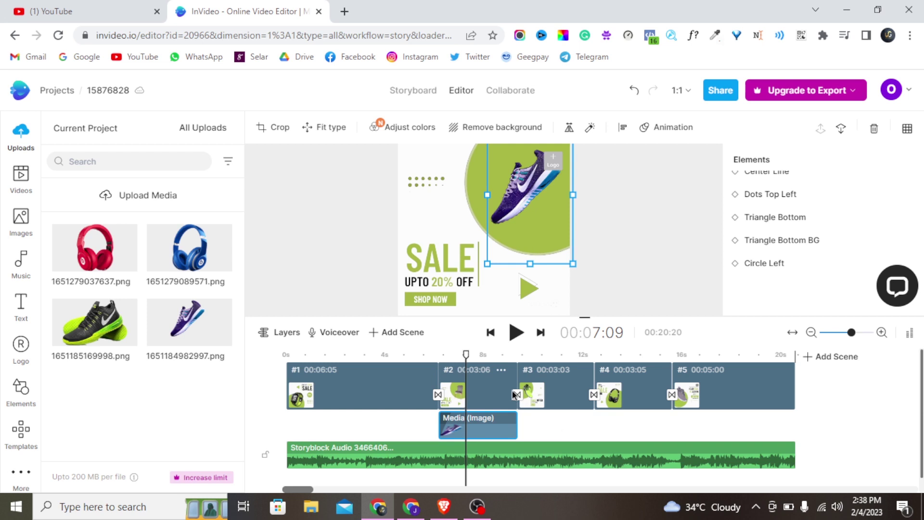
Preview the video from the start through scene 5 and return to scene 1.
left_click(465, 355)
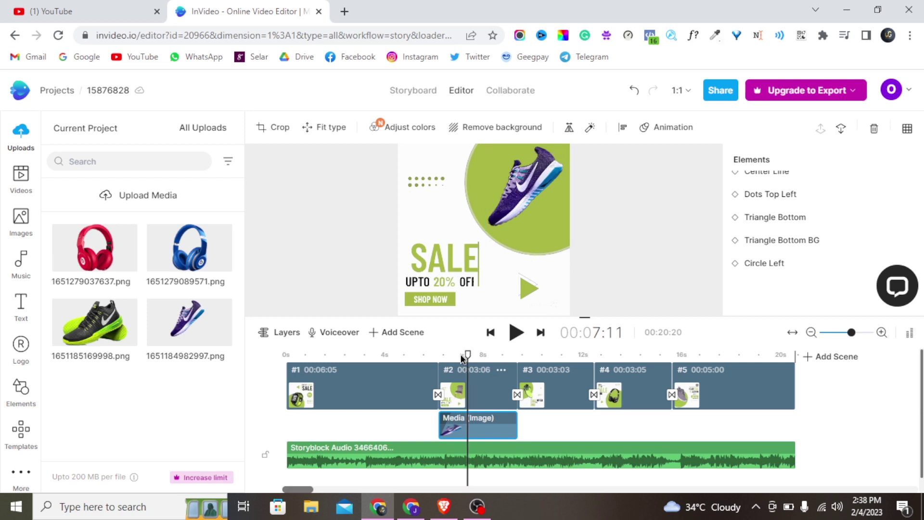
left_click(304, 384)
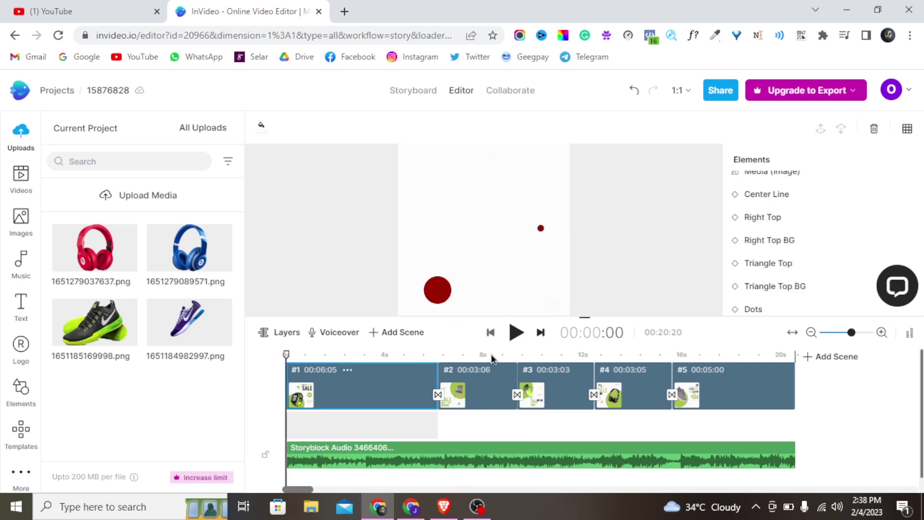
left_click(516, 333)
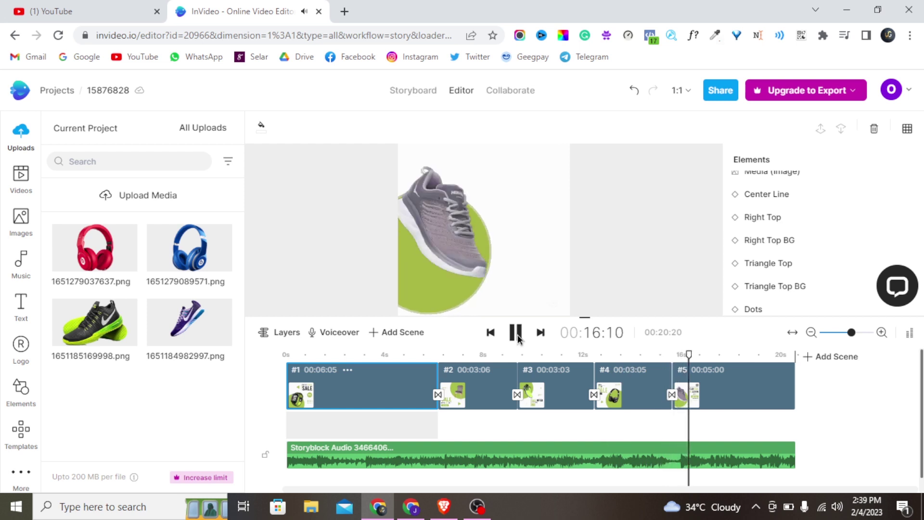
left_click(516, 334)
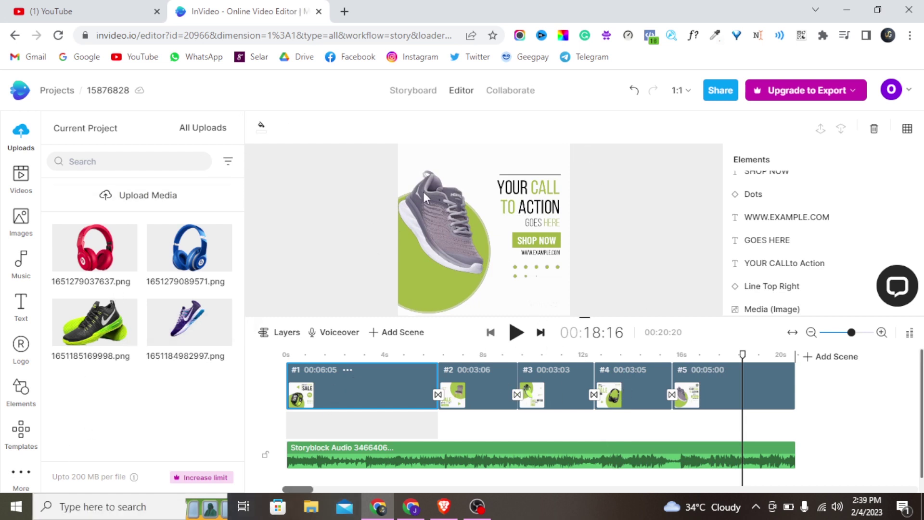
left_click(398, 400)
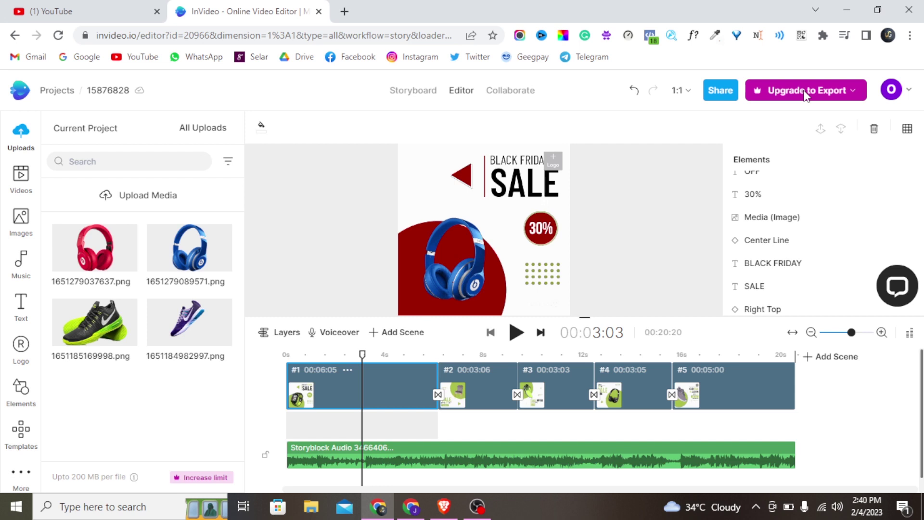
Request a 1080p export and examine the monthly prices and features of the Business and Unlimited plans.
left_click(806, 93)
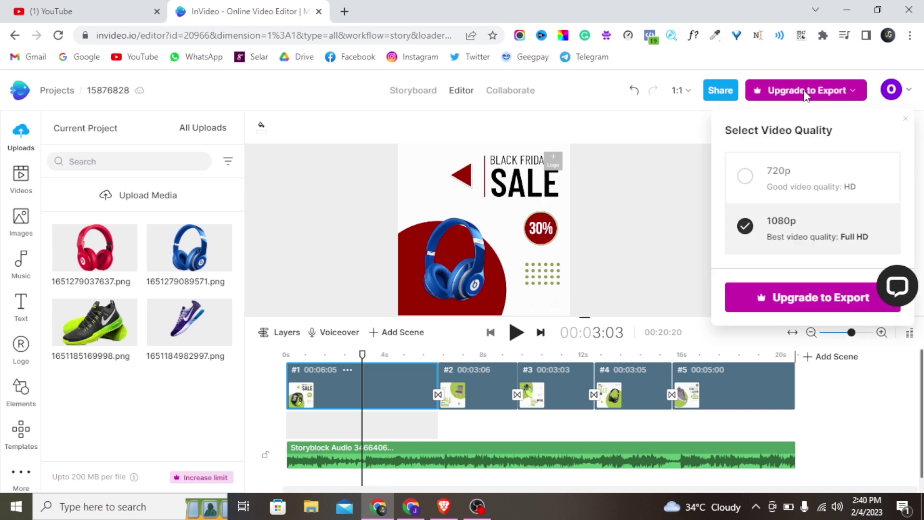
left_click(817, 304)
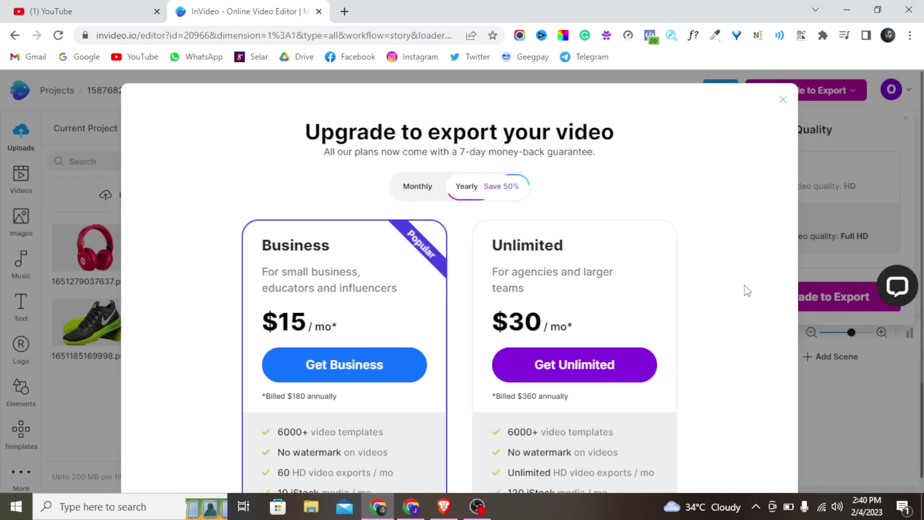
left_click(410, 202)
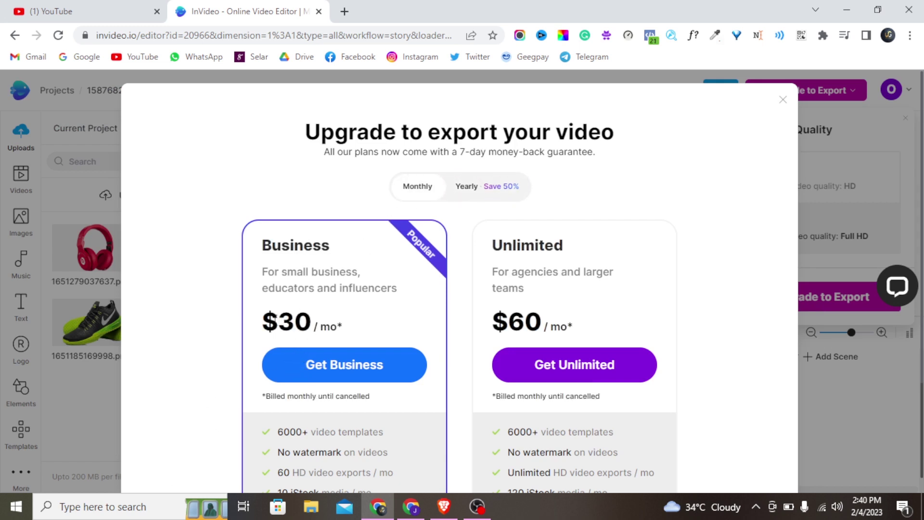
left_click_drag(278, 320, 355, 333)
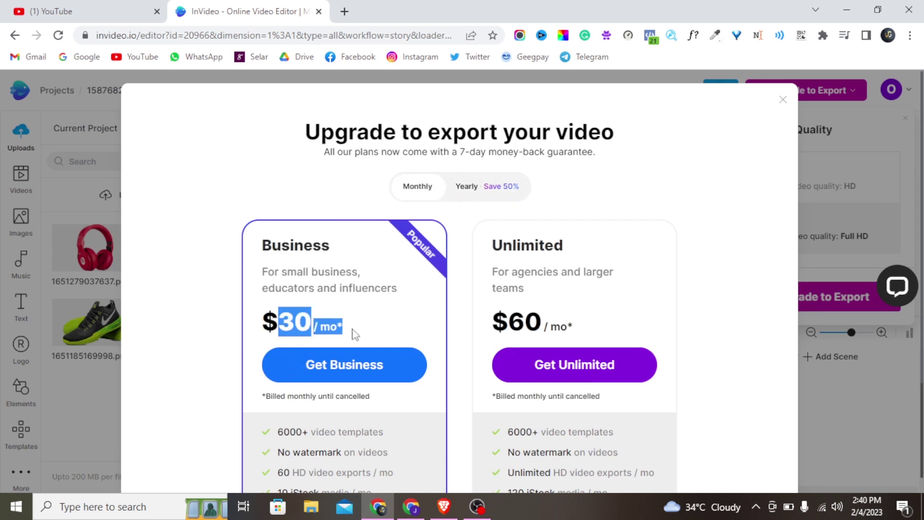
left_click(354, 334)
scroll(355, 334, "down", 3)
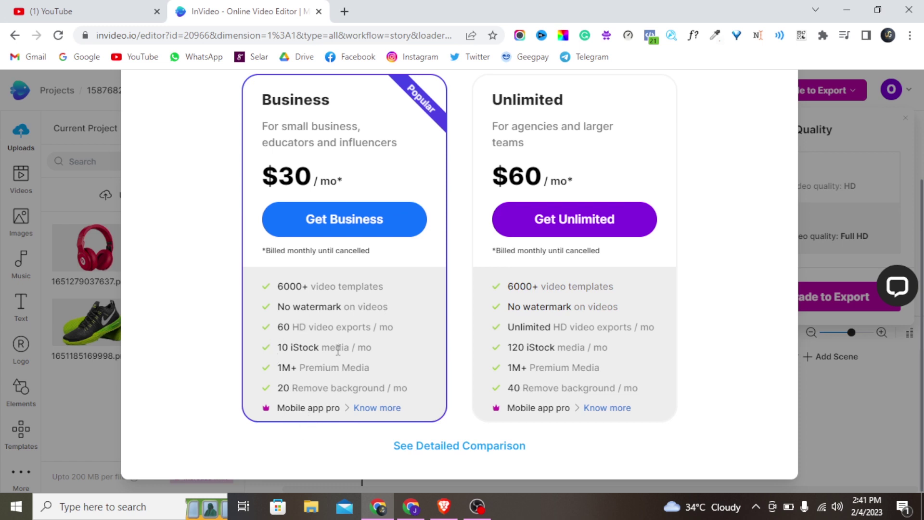
scroll(338, 349, "up", 2)
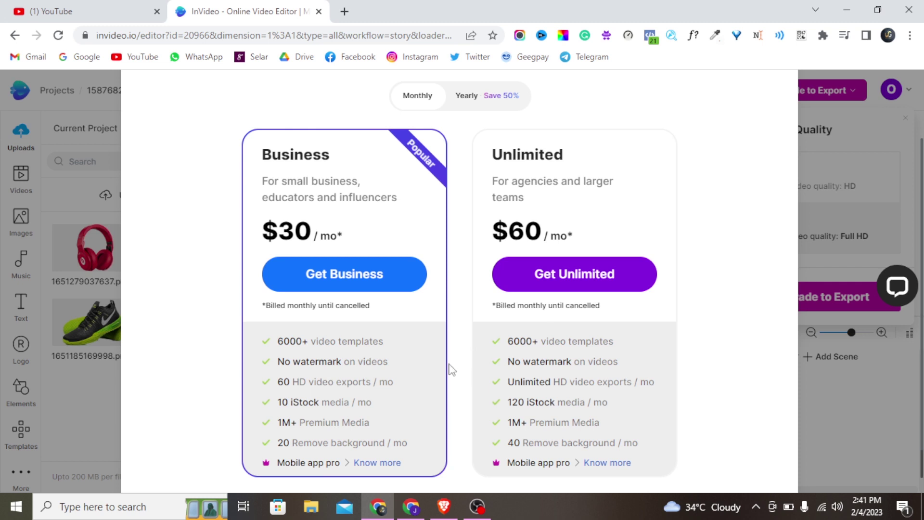
scroll(581, 323, "up", 2)
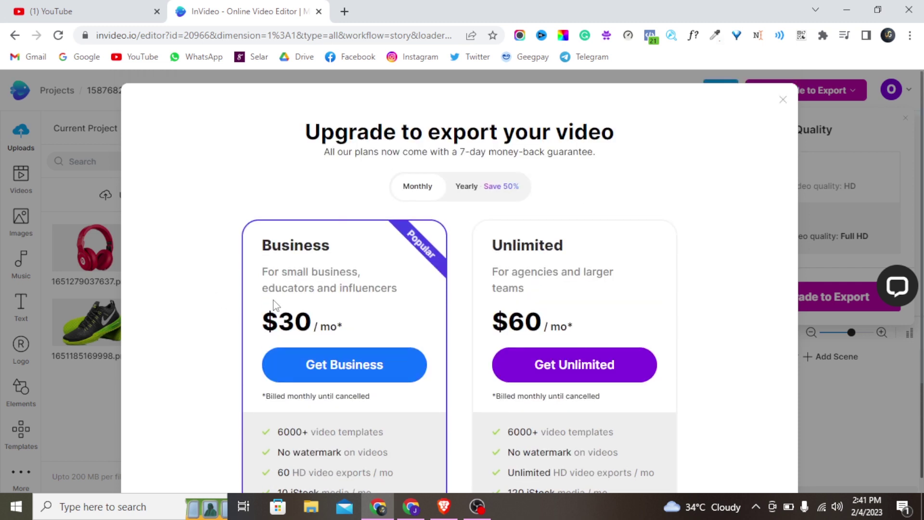
Compare the yearly and monthly pricing of the upgrade plans and close the plan overview.
left_click(460, 201)
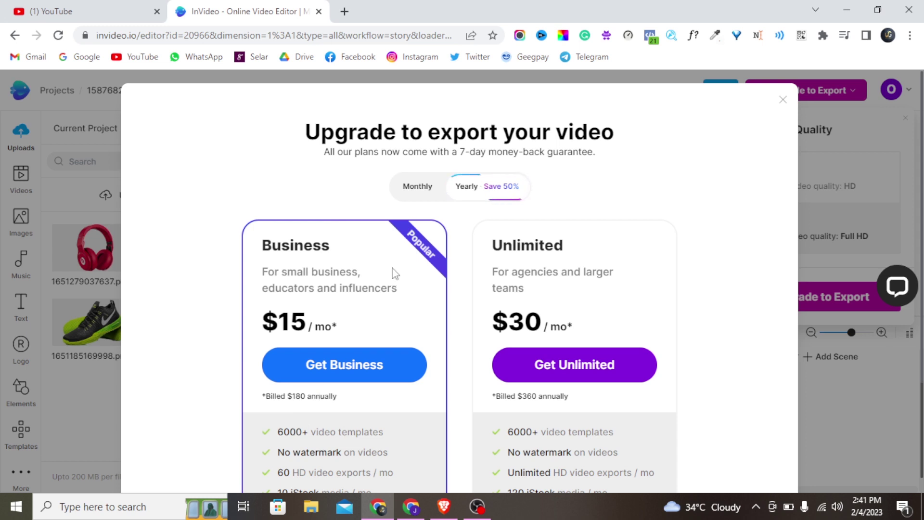
left_click(419, 188)
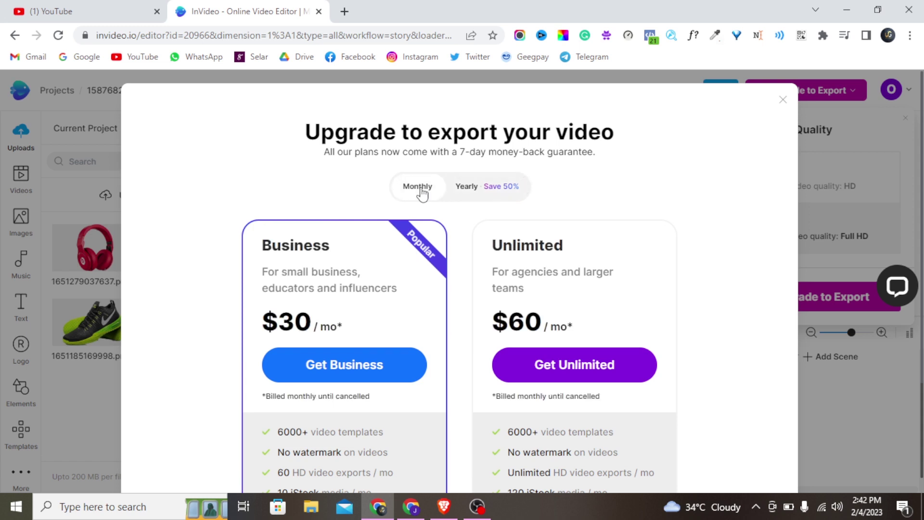
left_click(458, 191)
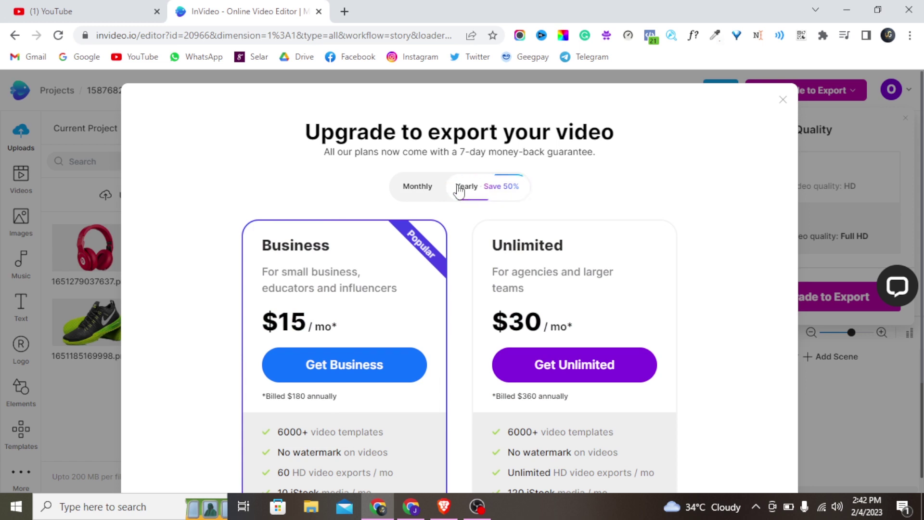
scroll(459, 191, "down", 1)
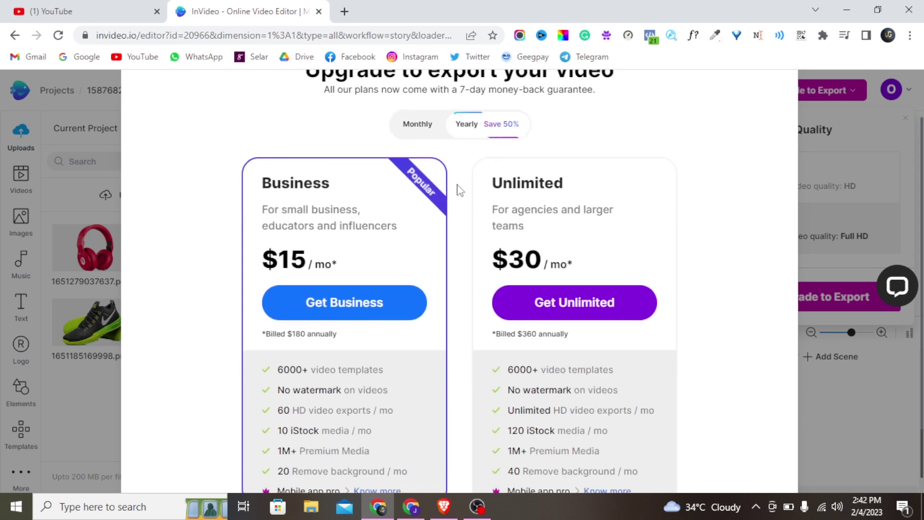
scroll(460, 190, "up", 1)
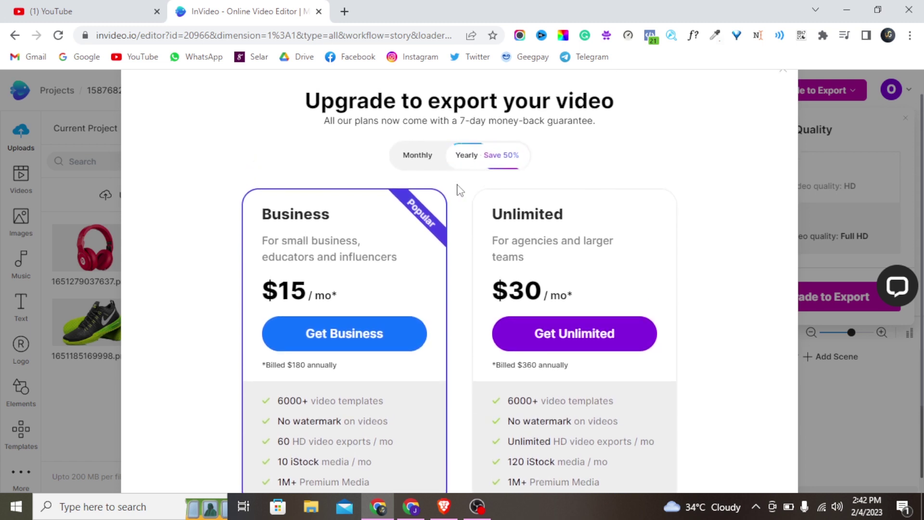
scroll(459, 190, "up", 1)
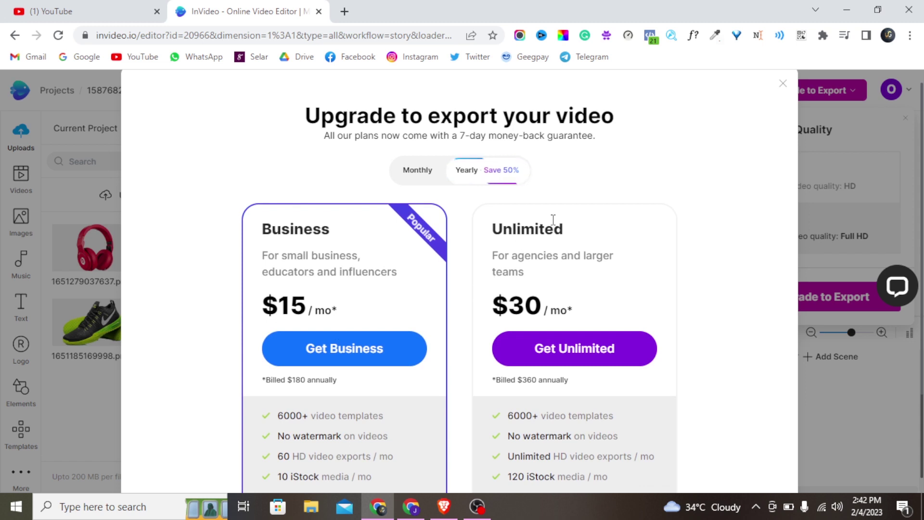
left_click(782, 84)
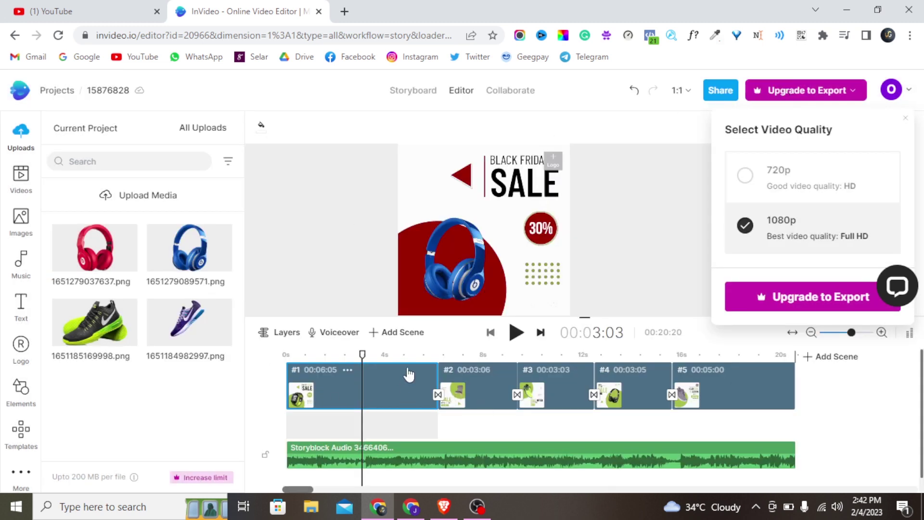